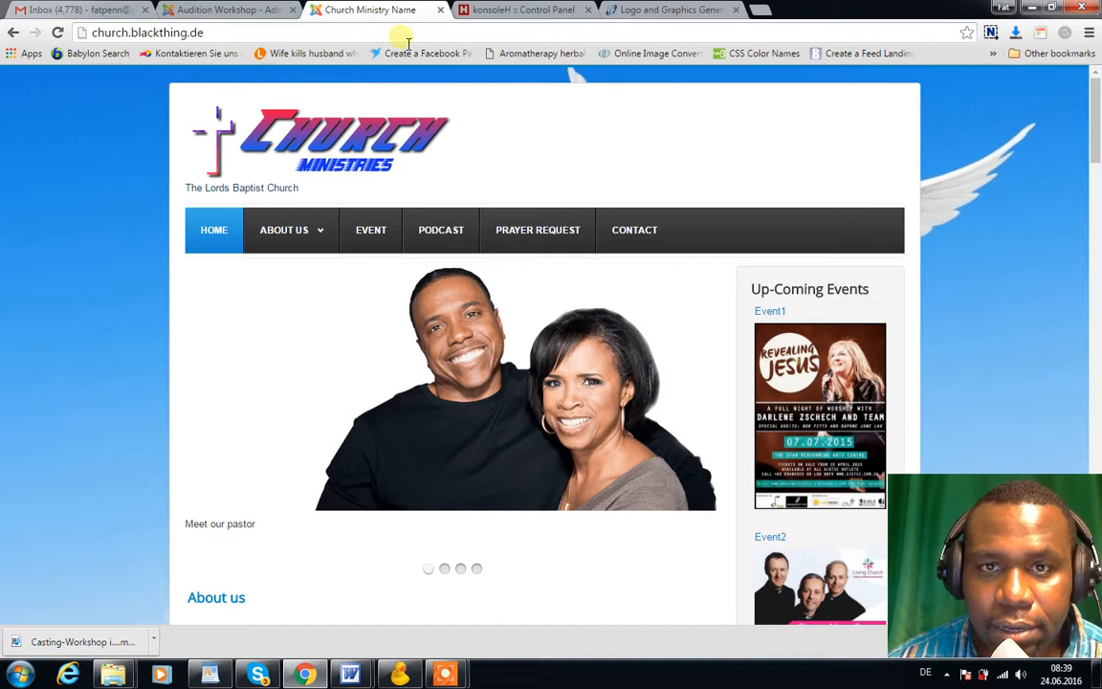
click(403, 36)
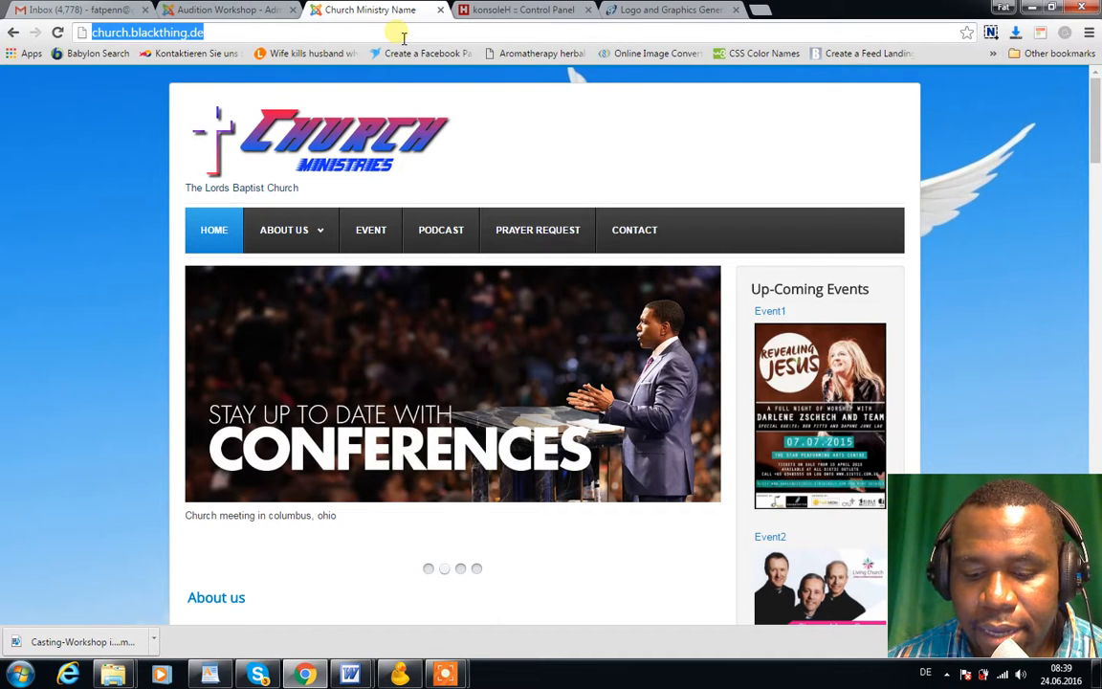
text(http://ministry.blakting.com/installation/)
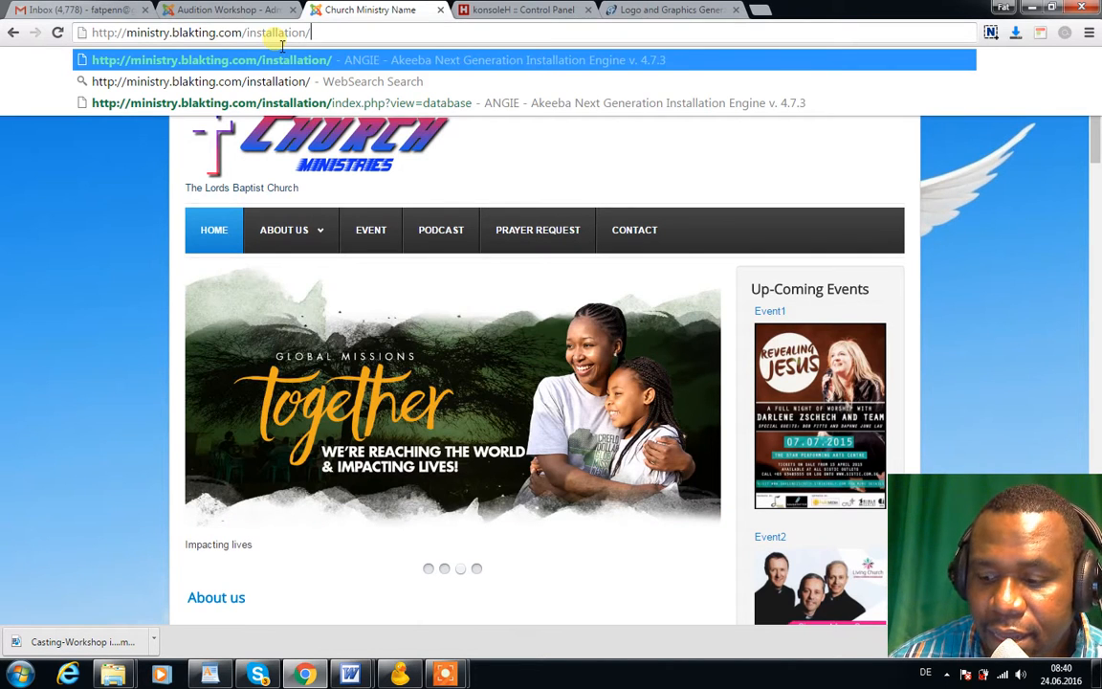
key(Escape)
key(Return)
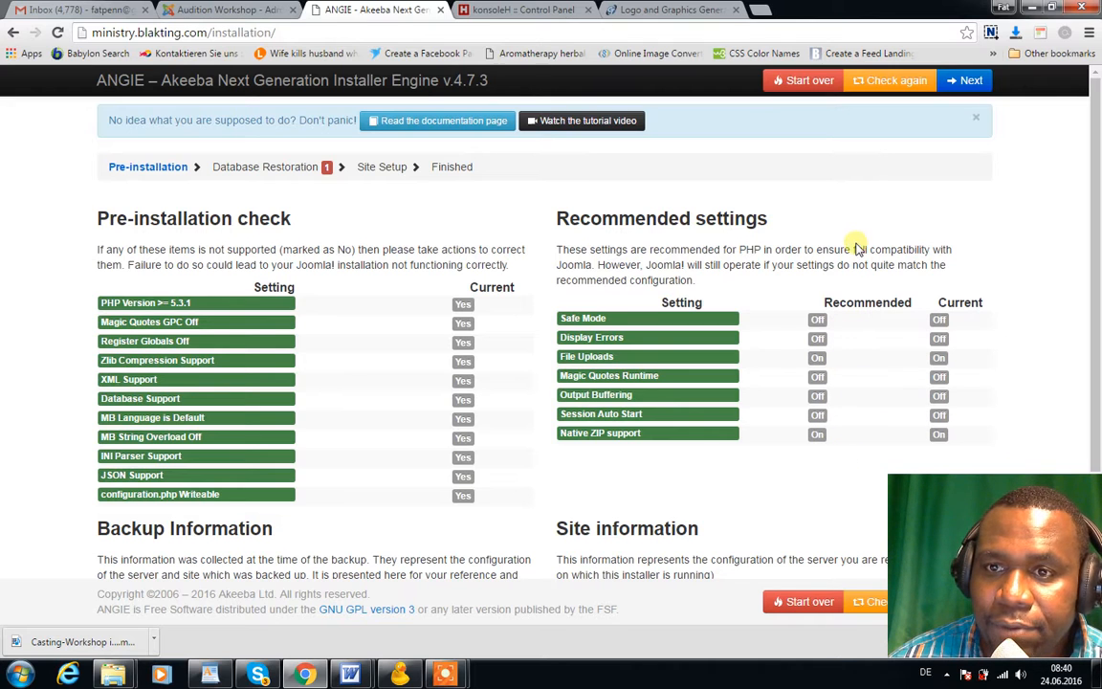
Advance to Database Restoration and copy the host dedi4192.your-server.de from the WordPad notes
click(965, 84)
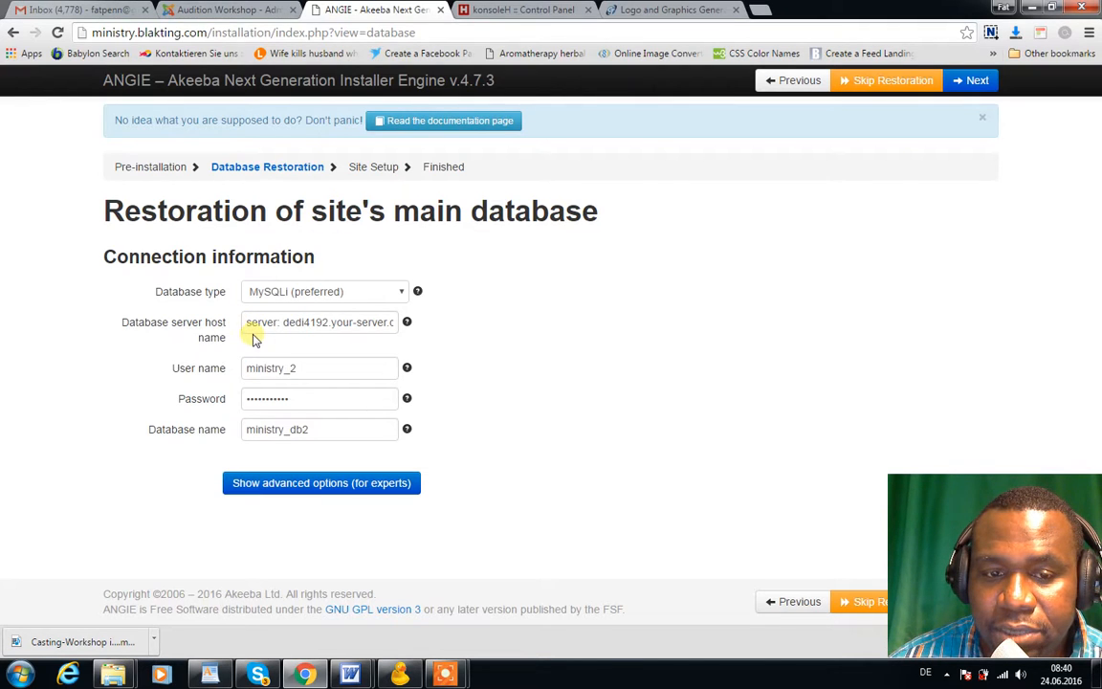
mouse_move(210, 673)
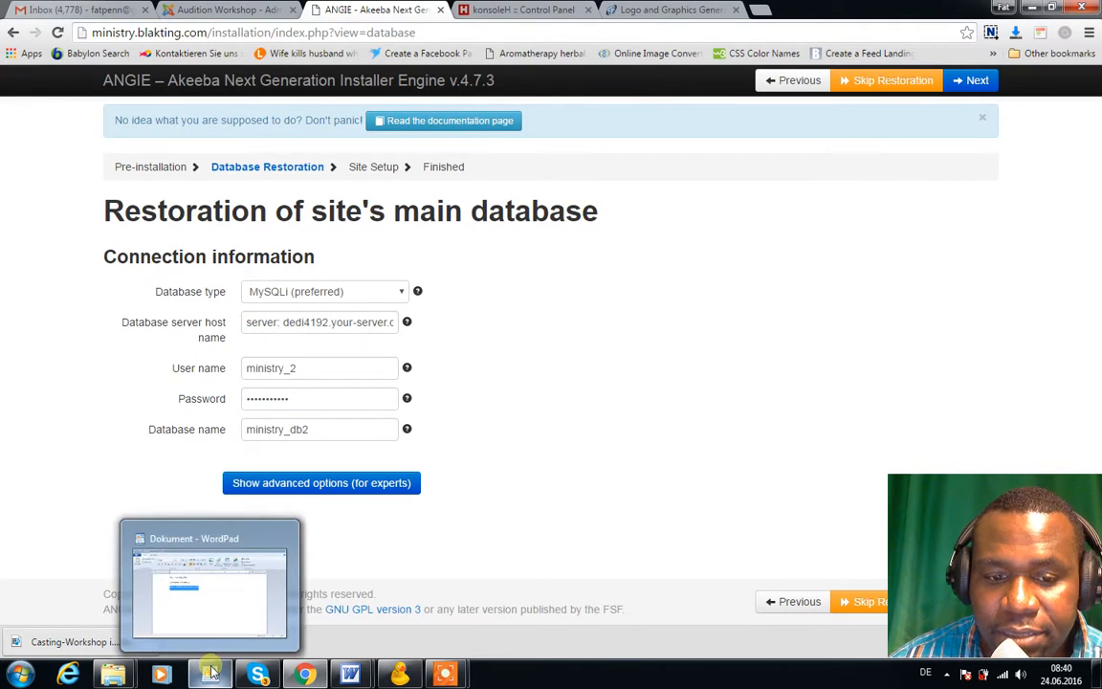
click(213, 595)
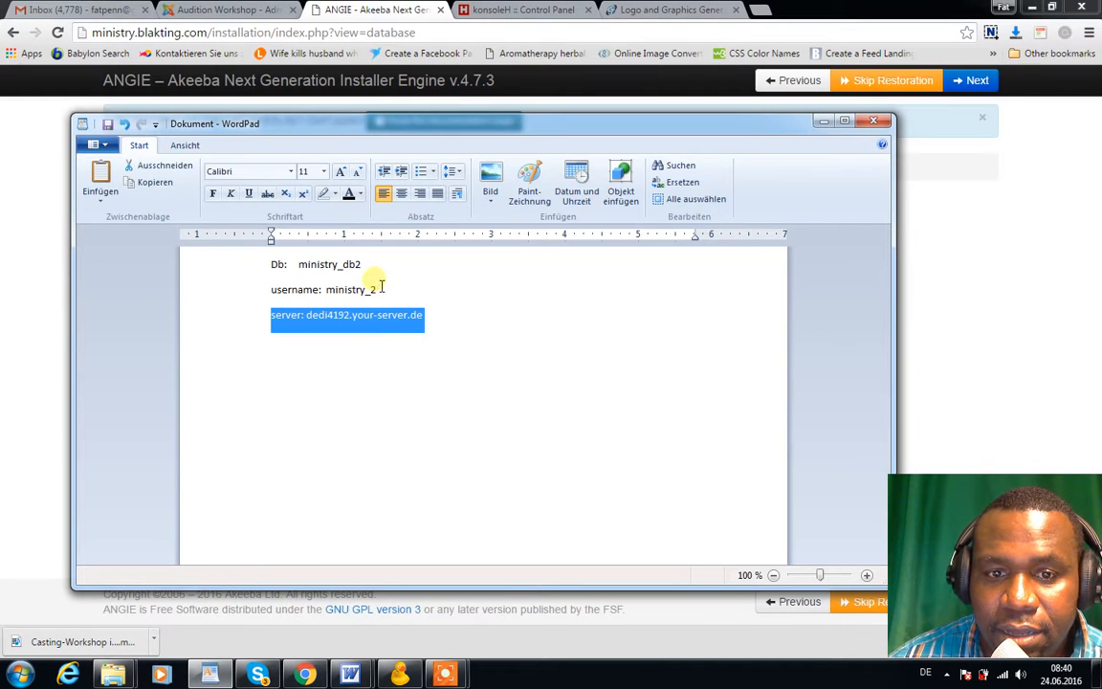
click(439, 310)
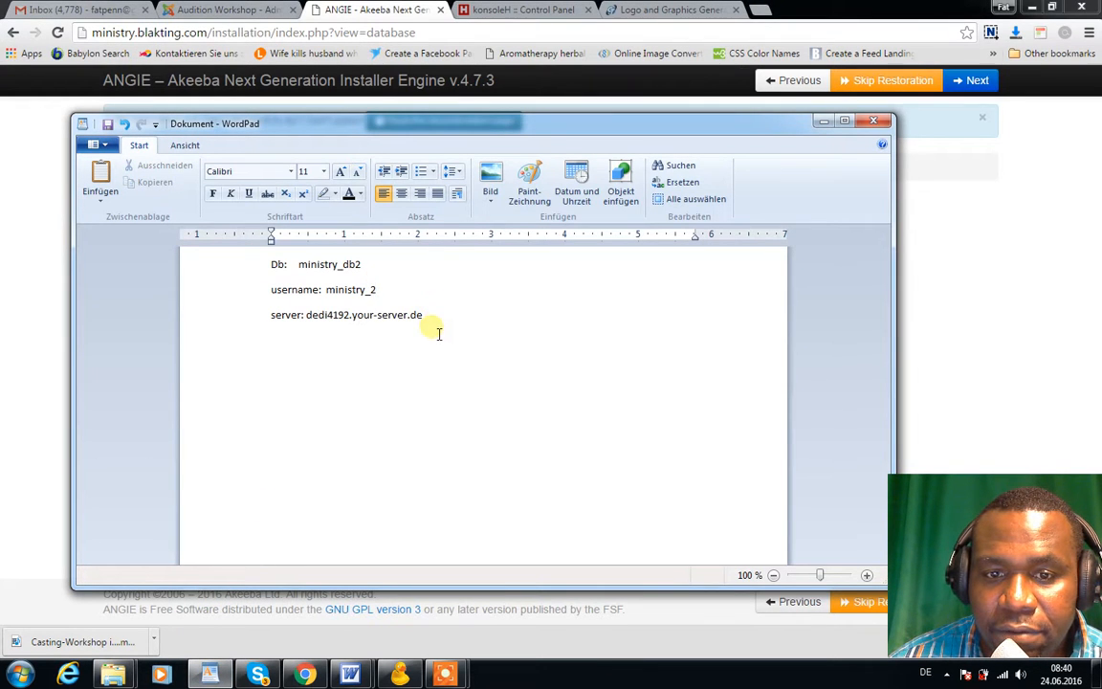
drag(425, 316, 356, 316)
key(ctrl+c)
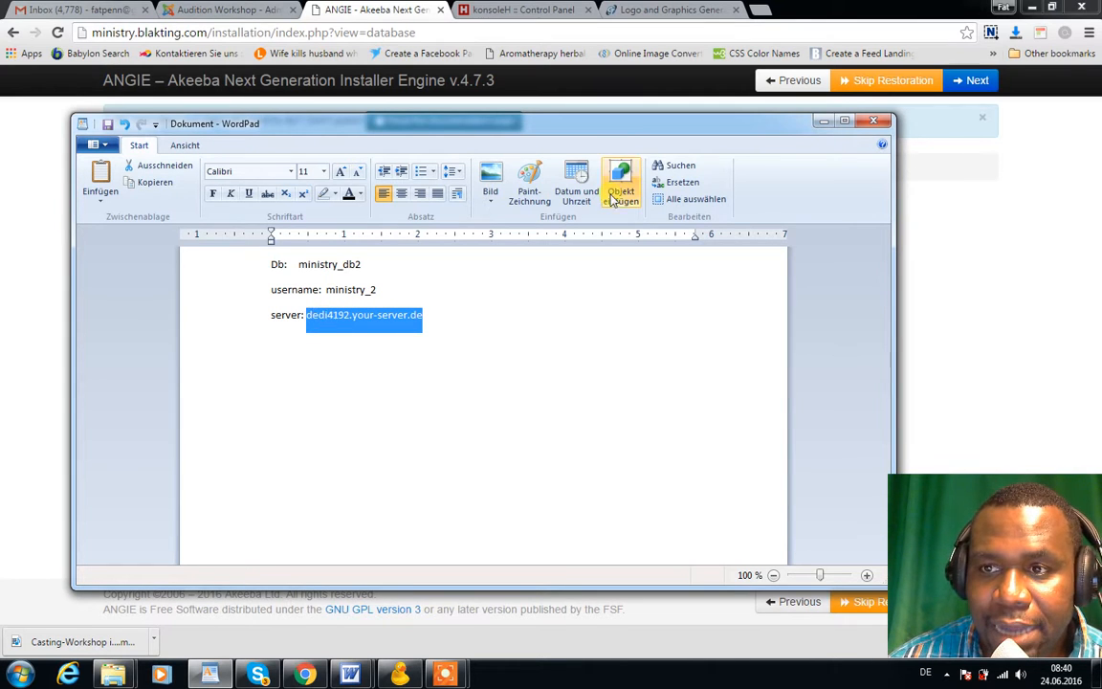
Replace the installer's server host field with dedi4192.your-server.de
click(823, 121)
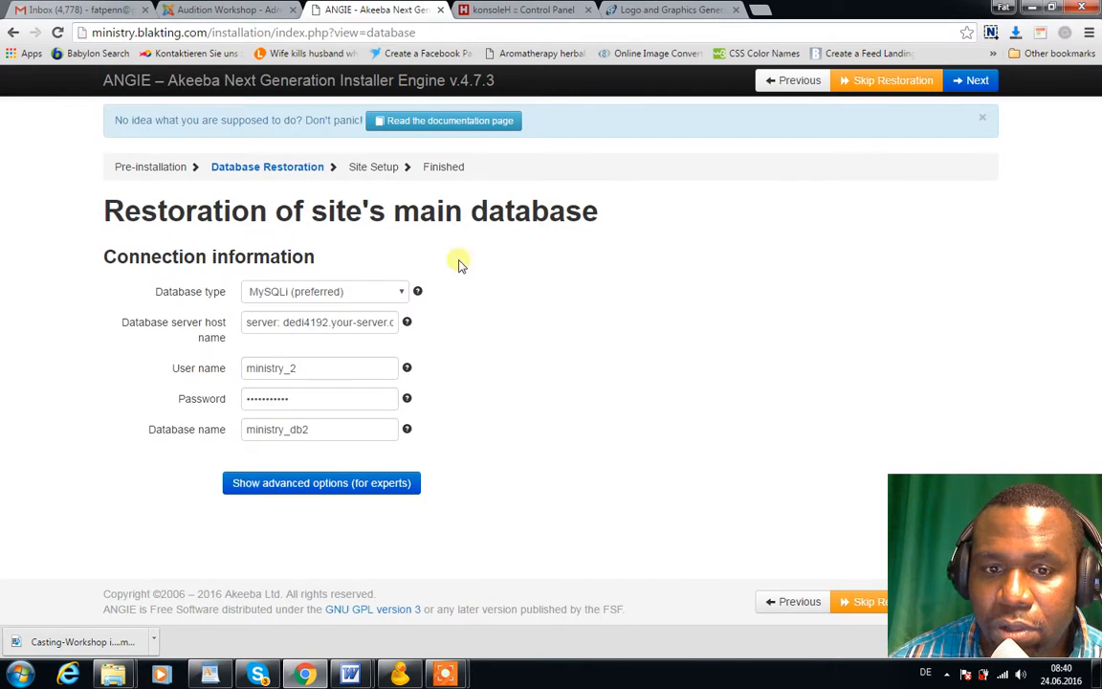
click(388, 324)
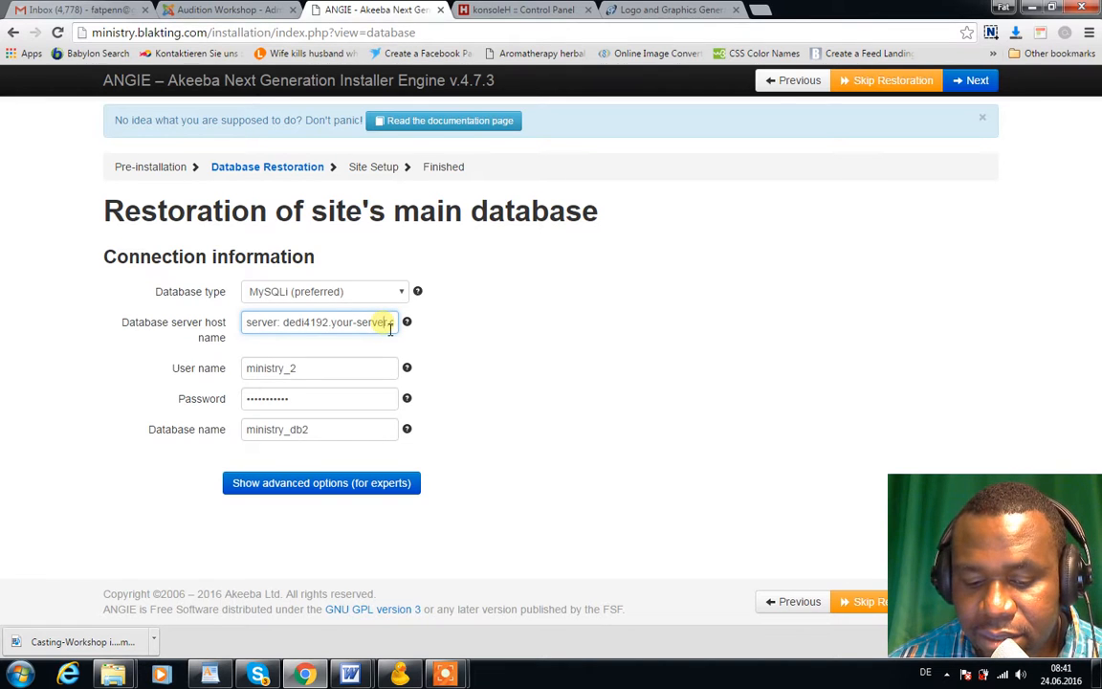
triple_click(390, 326)
key(ctrl+v)
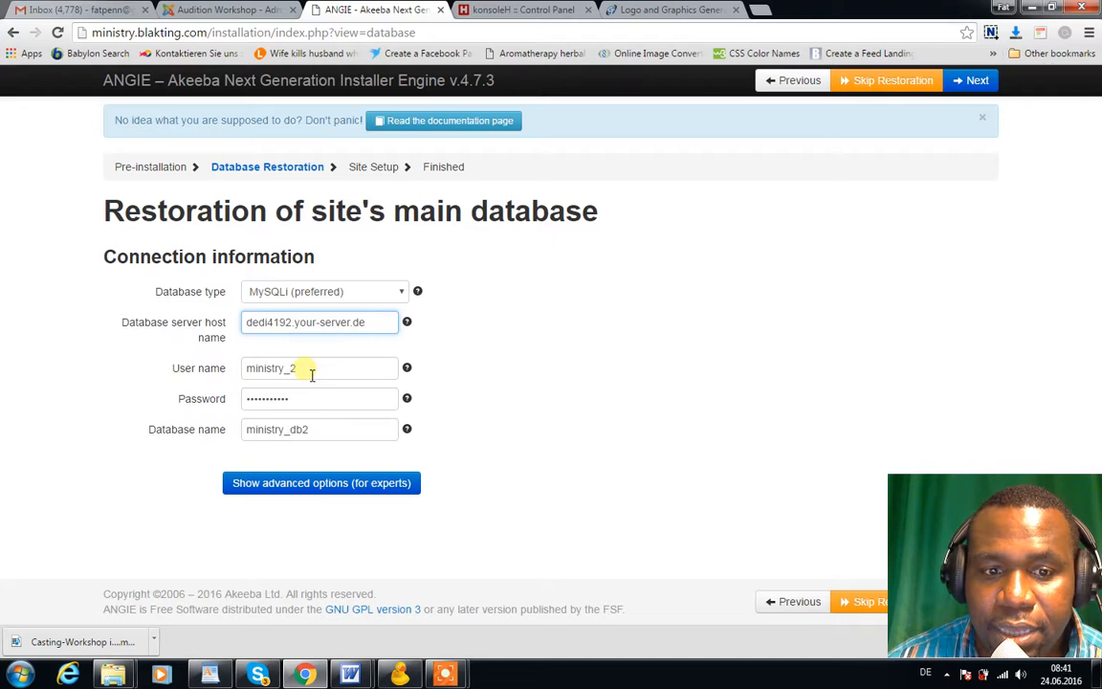
Copy ministry_db2 from the WordPad notes into ANGIE's Database name field
mouse_move(209, 675)
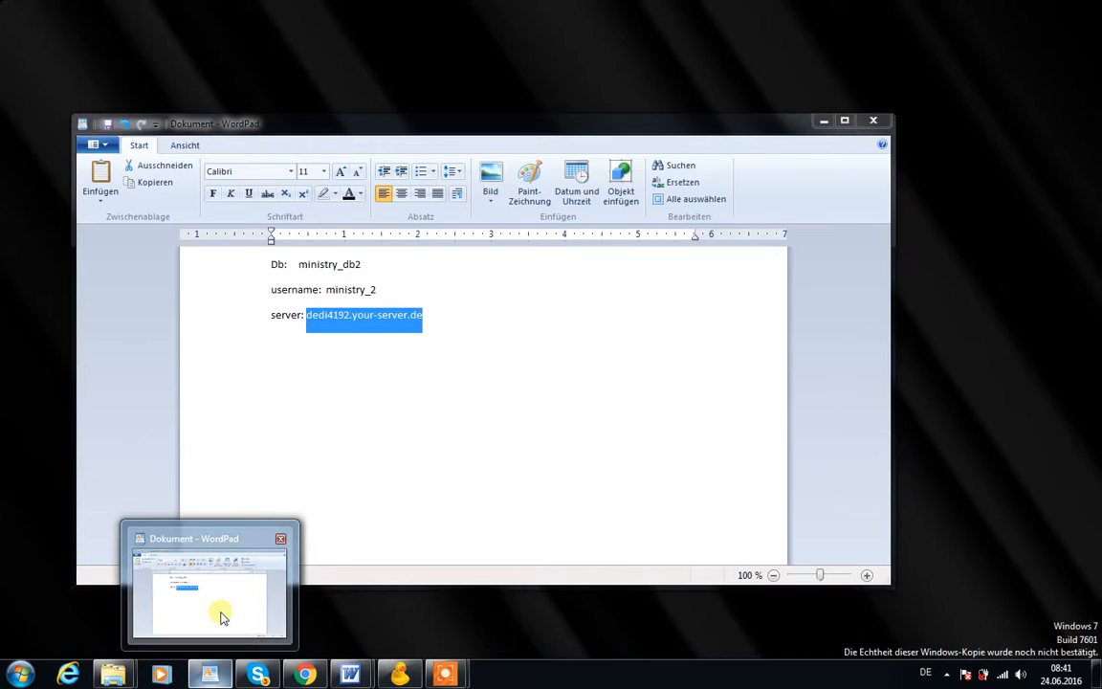
click(221, 617)
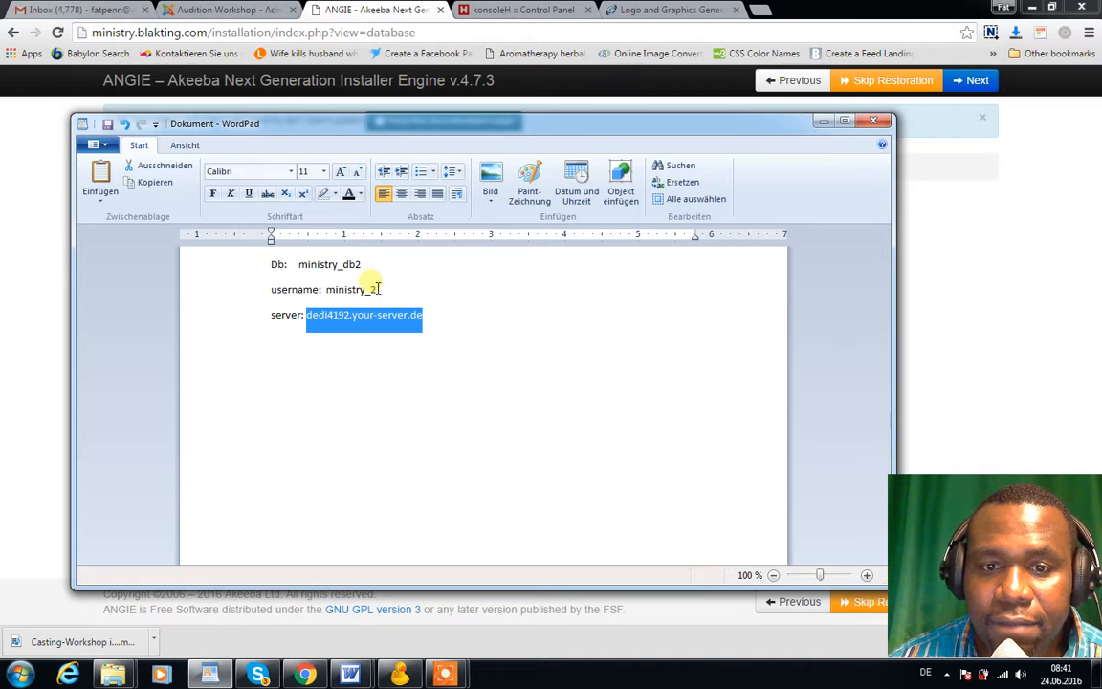
drag(370, 271, 324, 269)
key(ctrl+c)
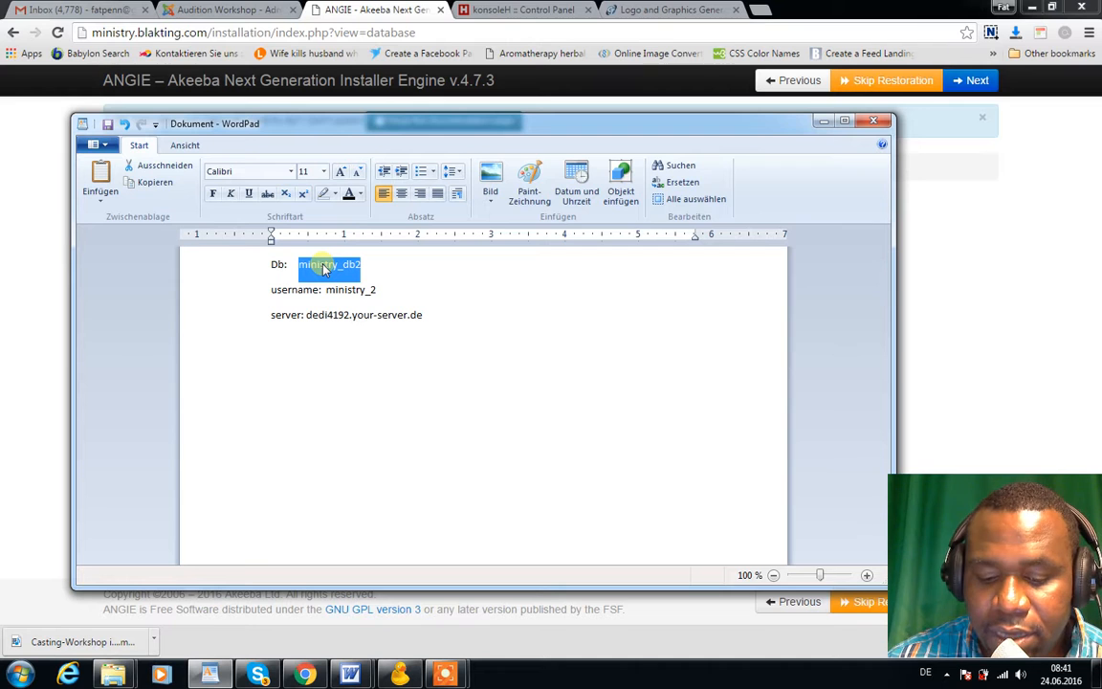
click(55, 351)
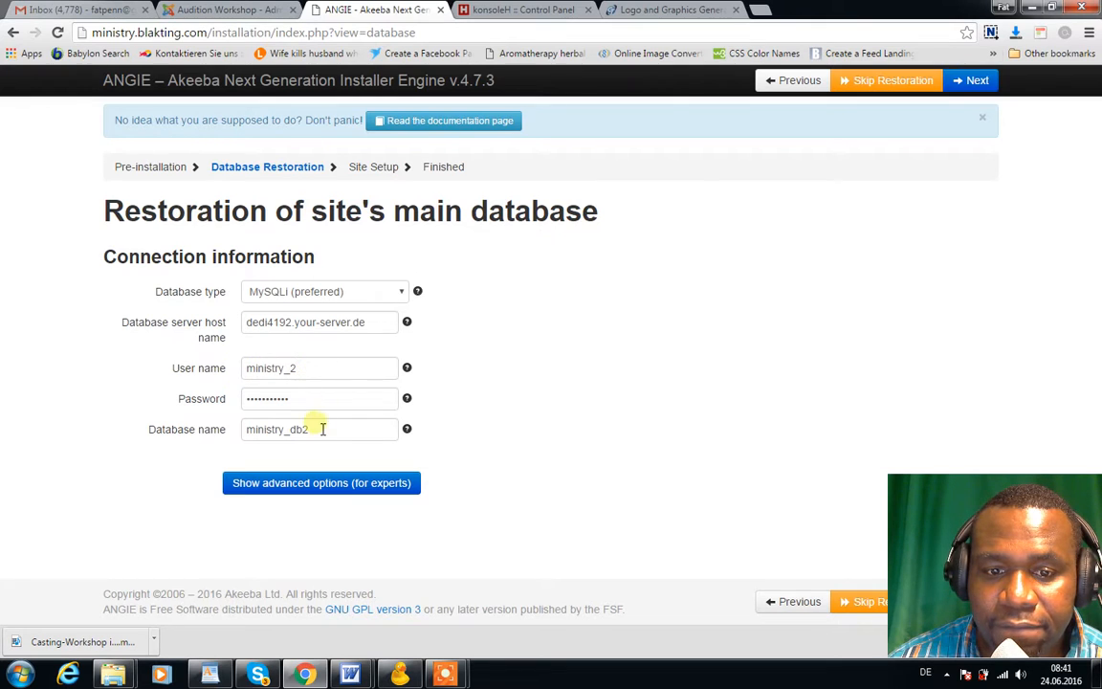
drag(315, 431, 253, 435)
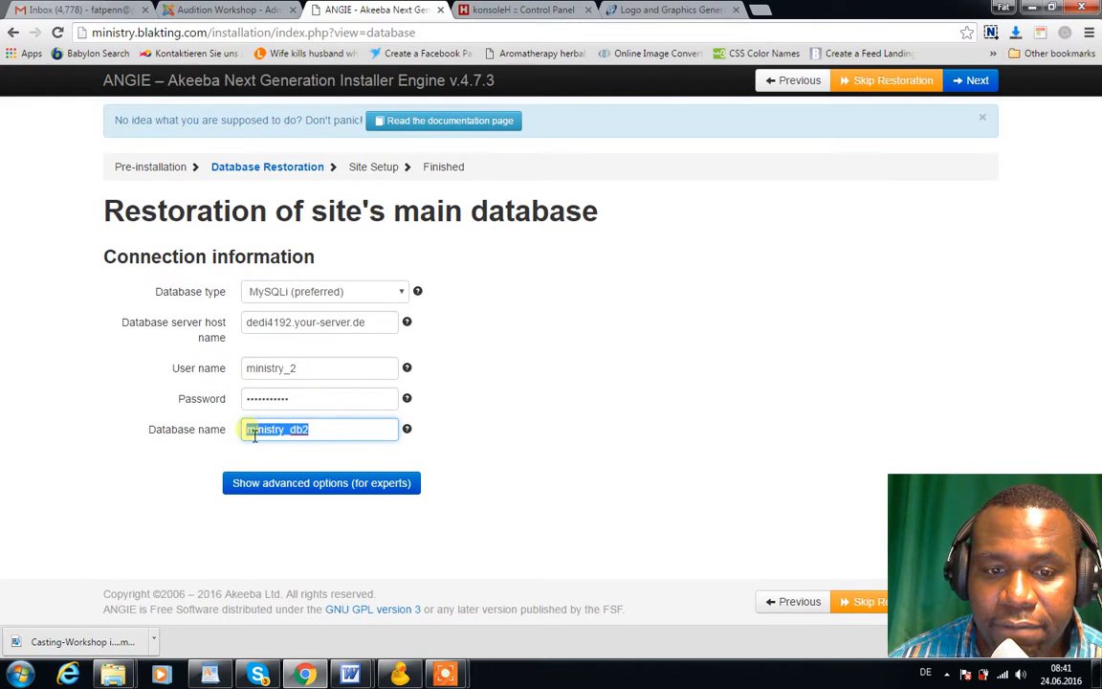
key(ctrl+v)
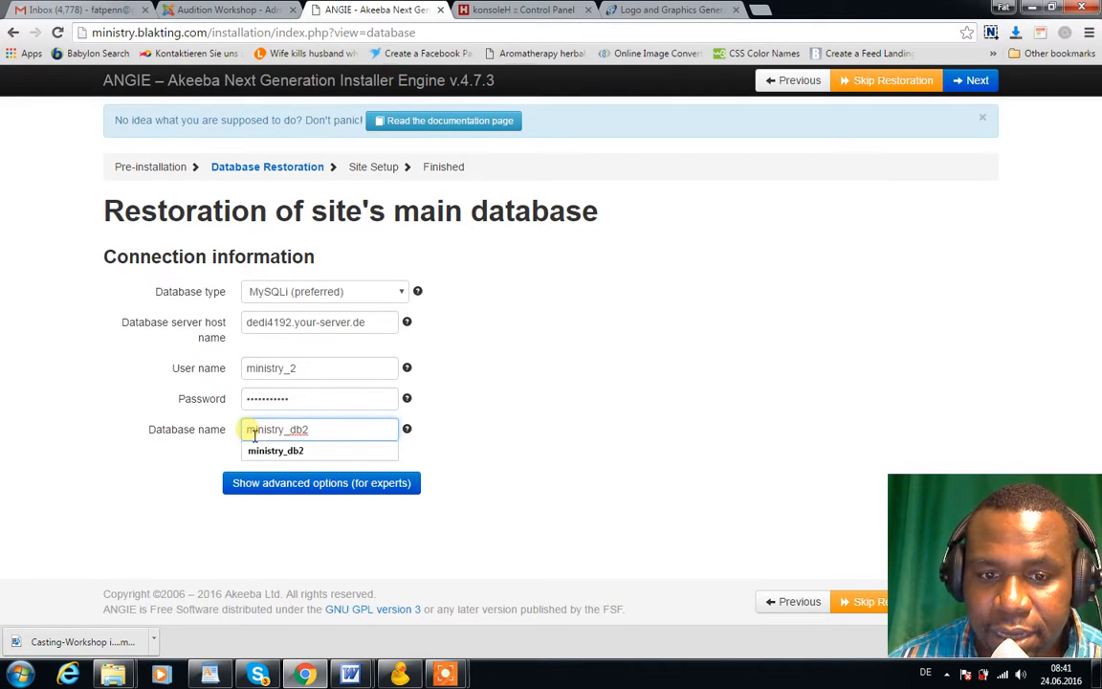
click(260, 450)
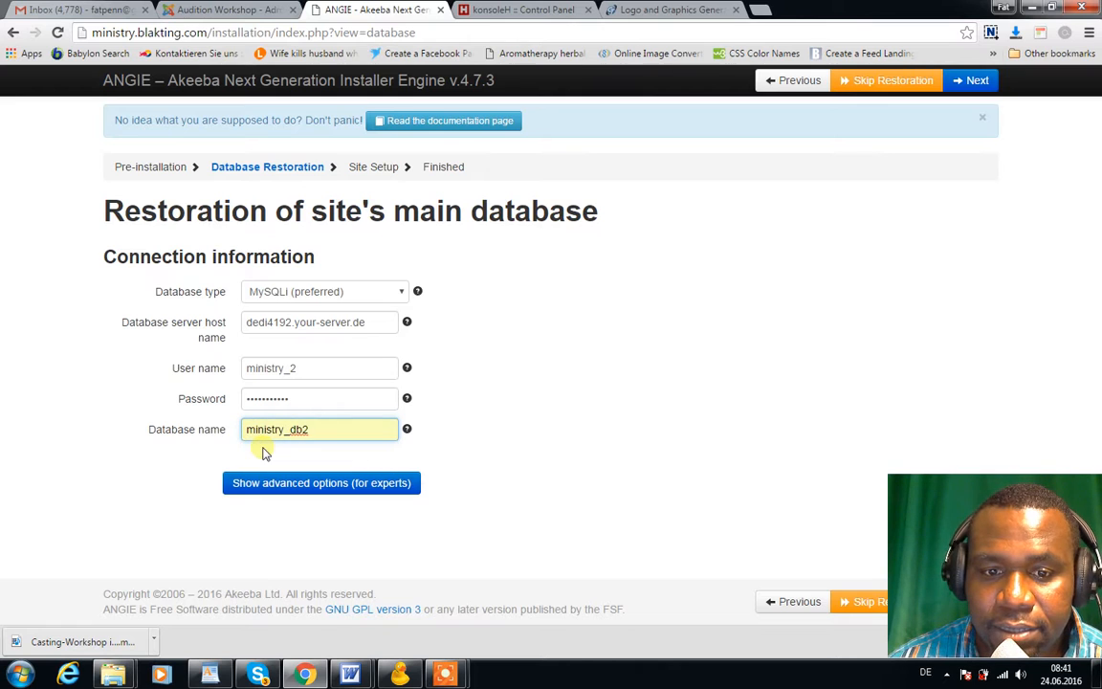
Keep the database User name as ministry_2, undoing an accidental paste
click(312, 373)
double_click(312, 373)
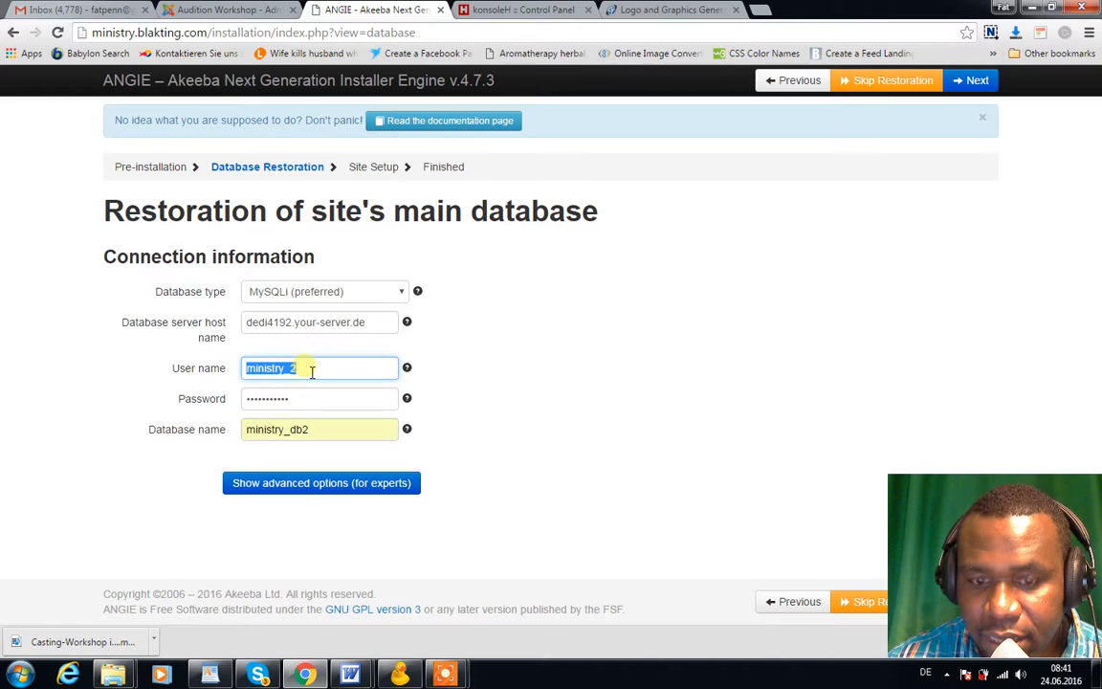
key(ctrl+v)
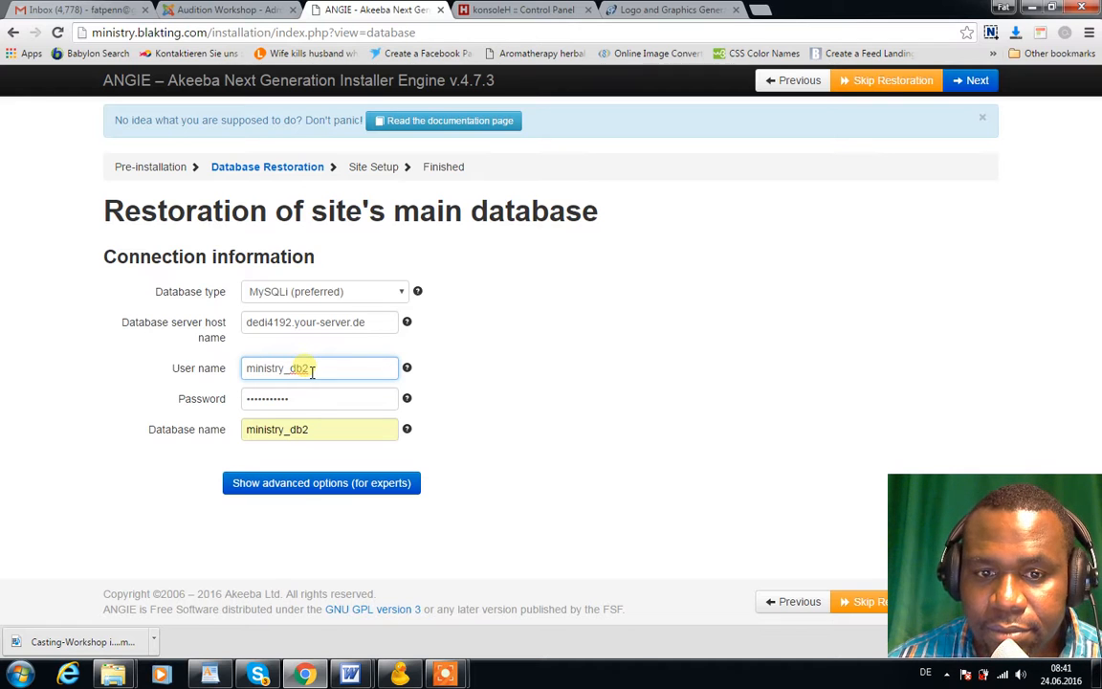
click(310, 372)
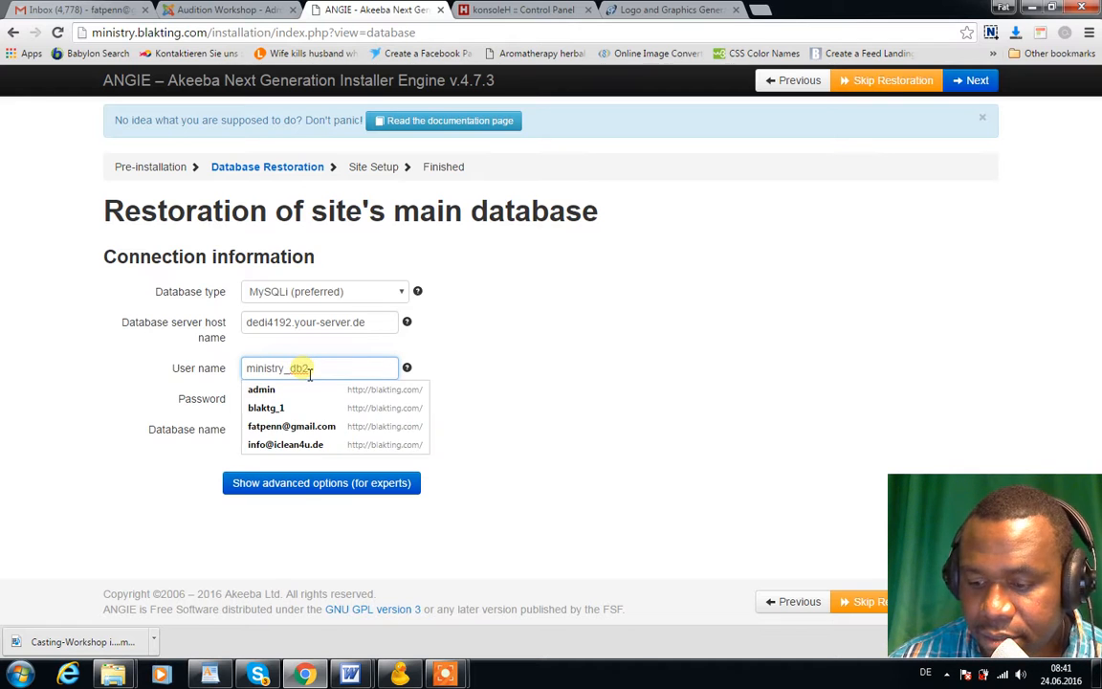
key(BackSpace)
key(BackSpace)
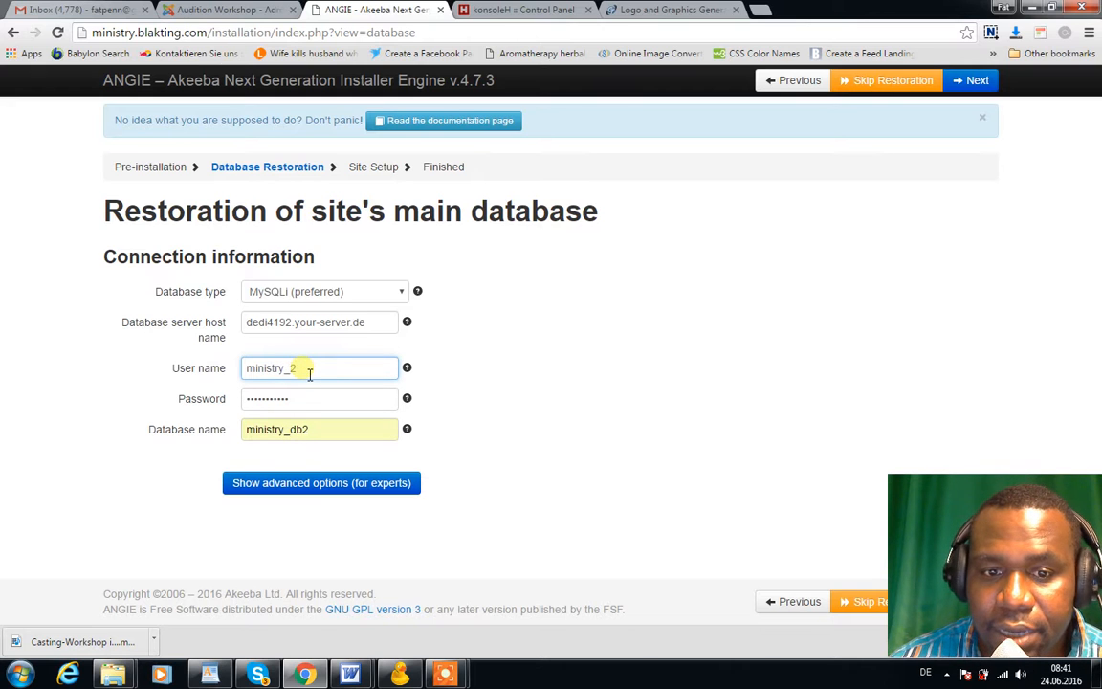
Re-enter the database password and start restoring the 804.91 Kb database
click(301, 406)
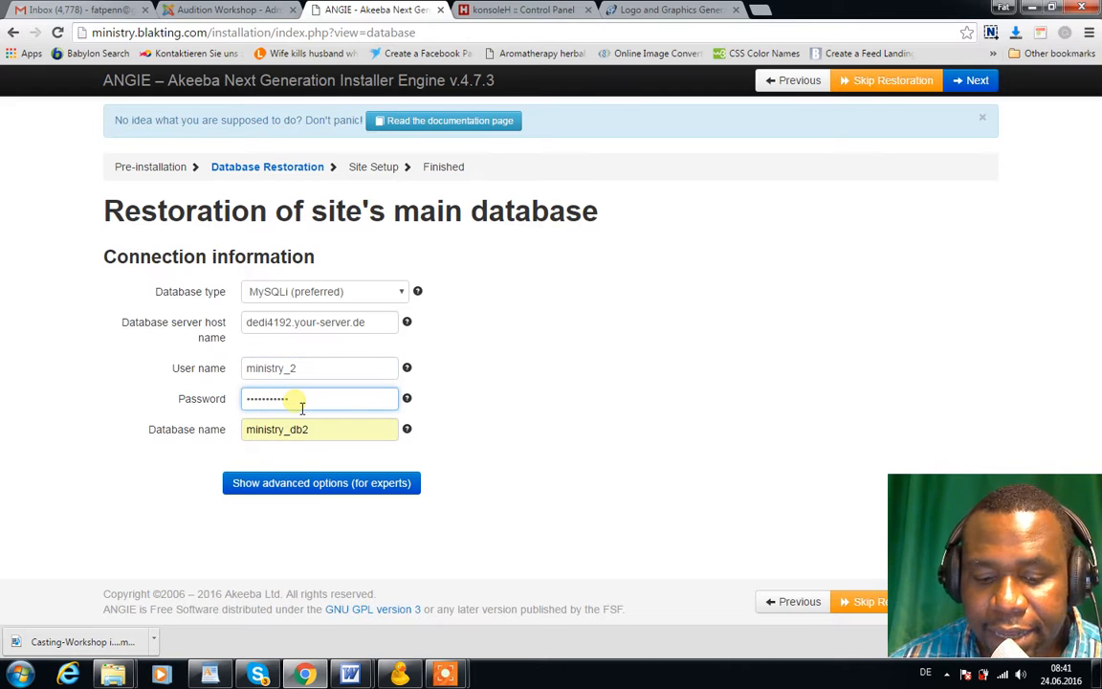
double_click(302, 406)
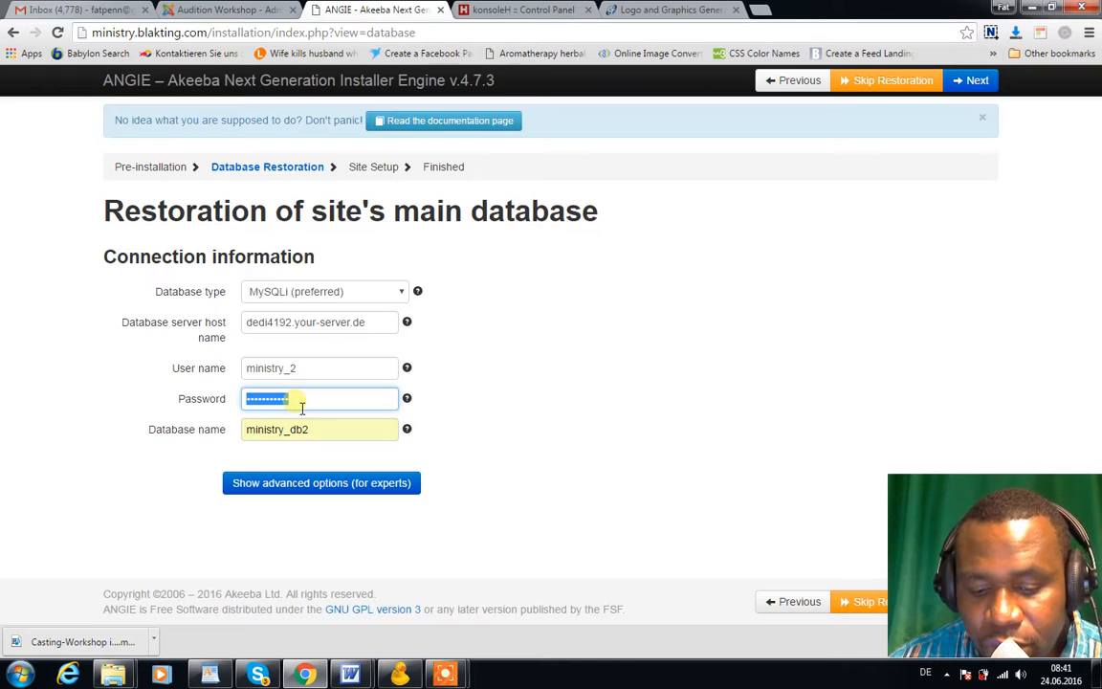
text(••)
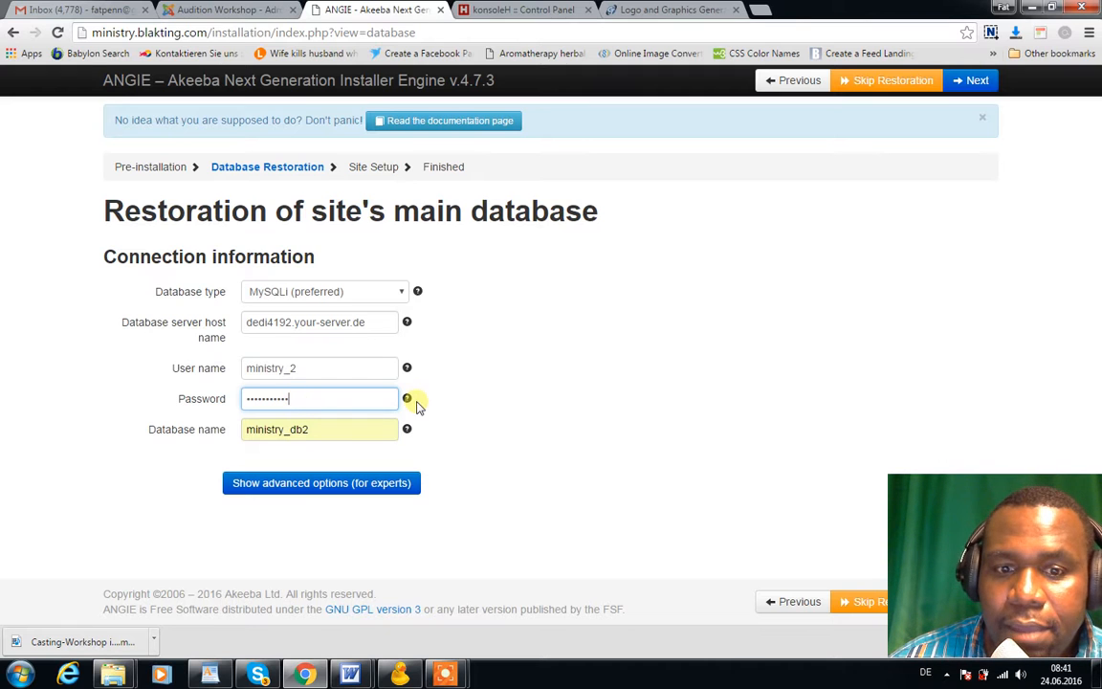
click(971, 79)
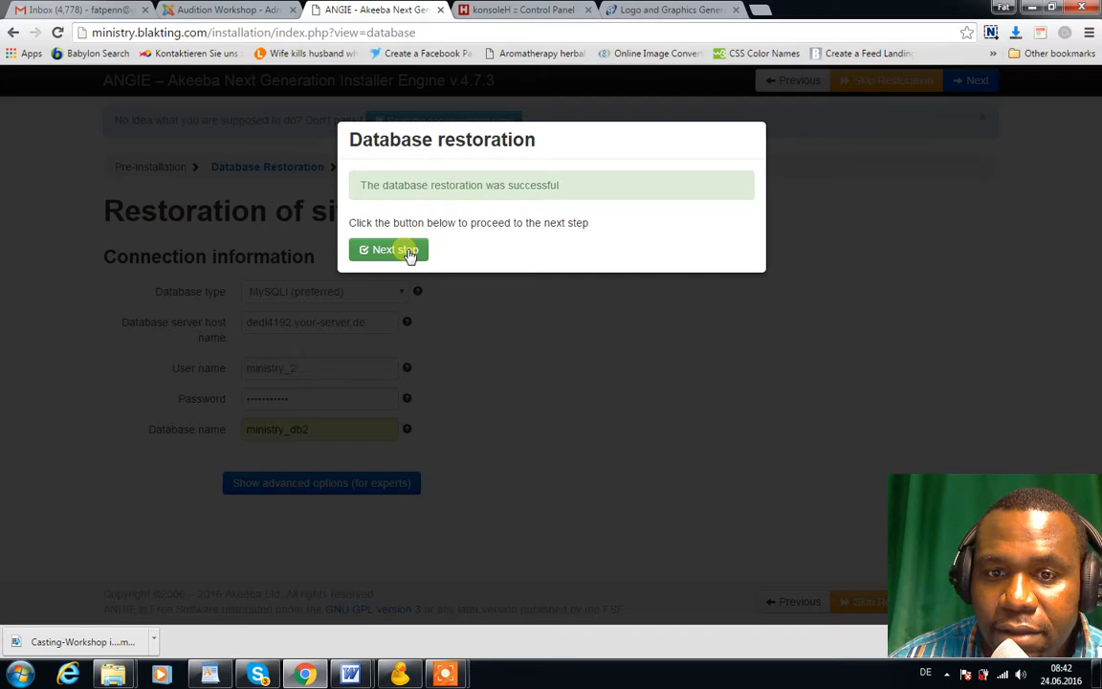
Move on from the finished database restoration to the Site Setup step
click(410, 255)
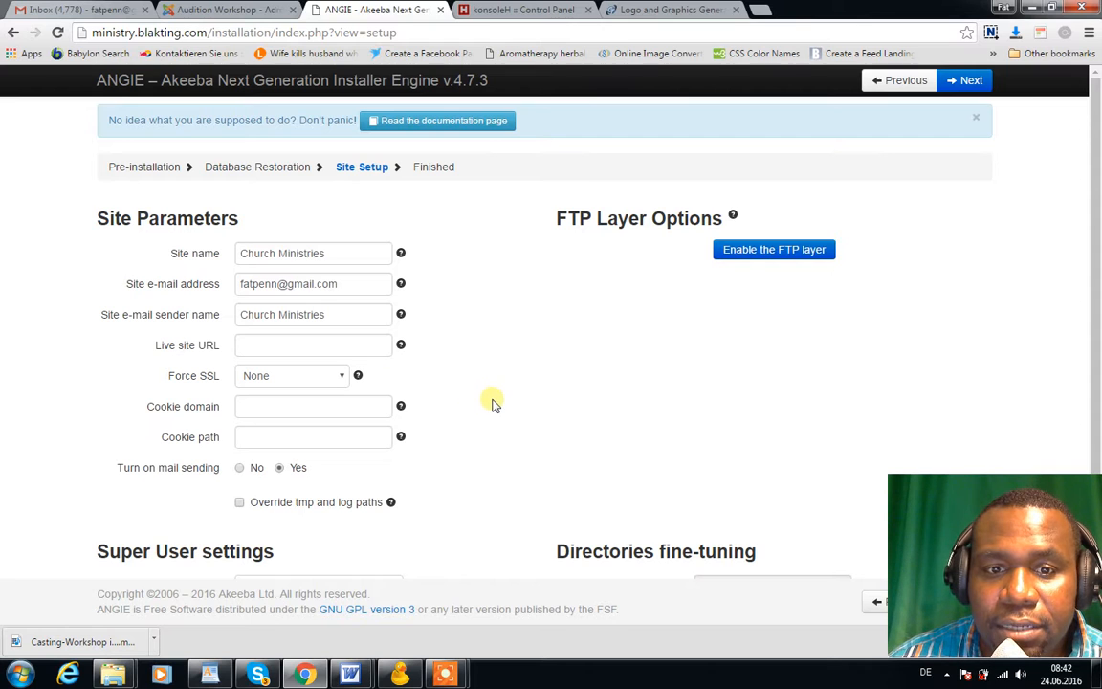
Rename the site from Church Ministries to Our Church Ministry
click(341, 259)
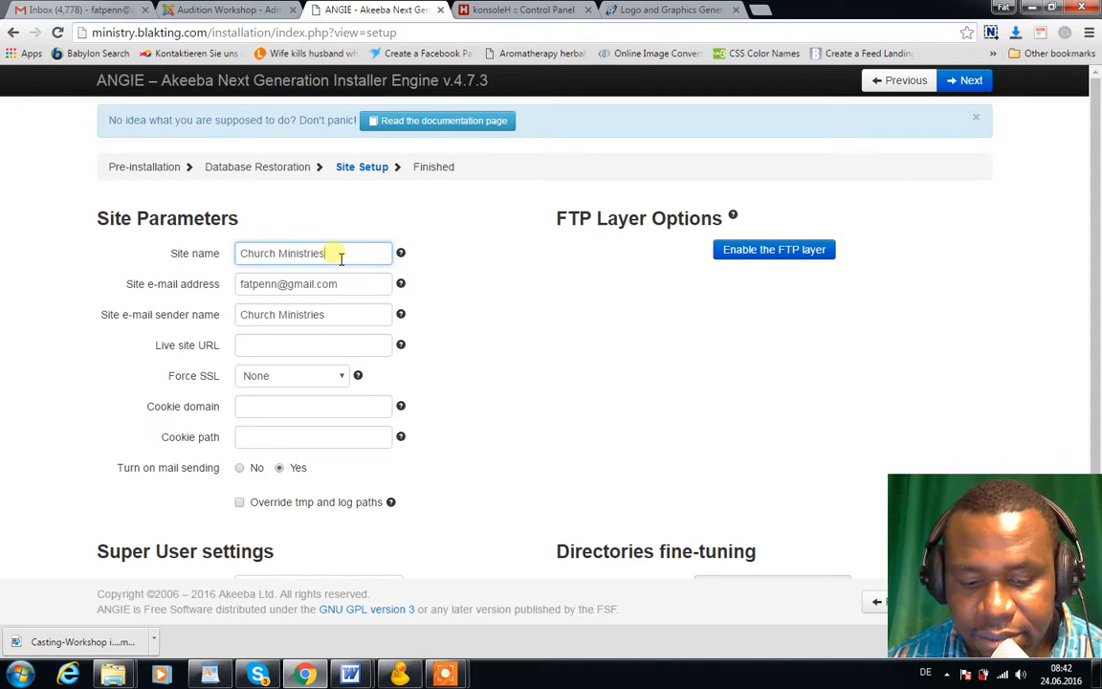
key(ctrl+a)
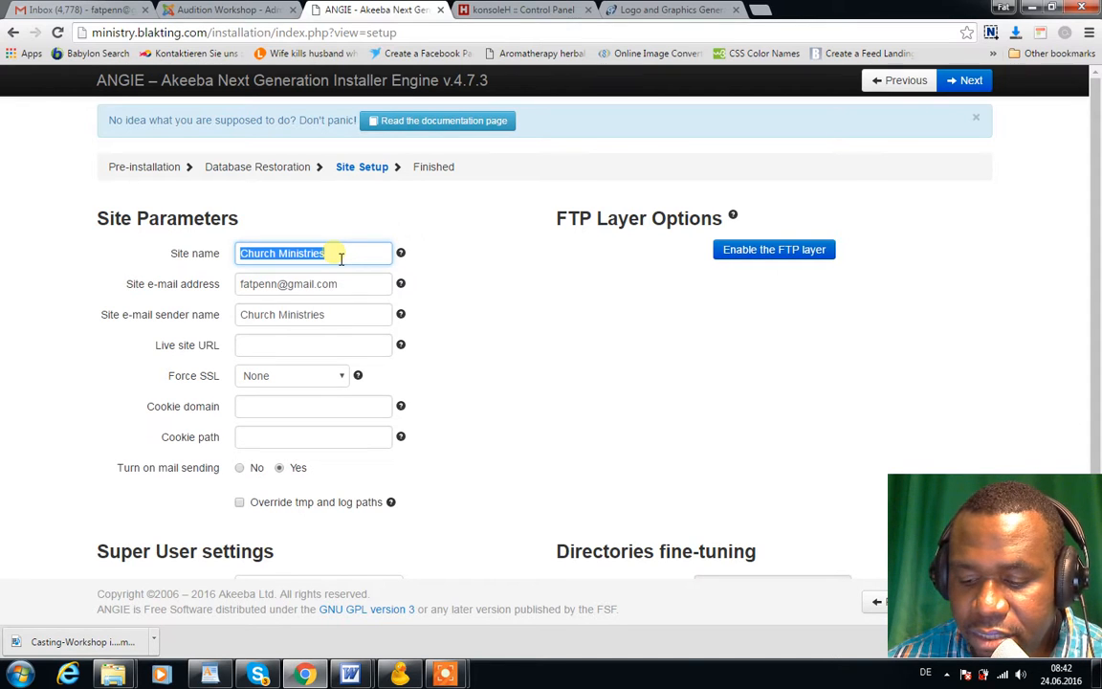
text(O)
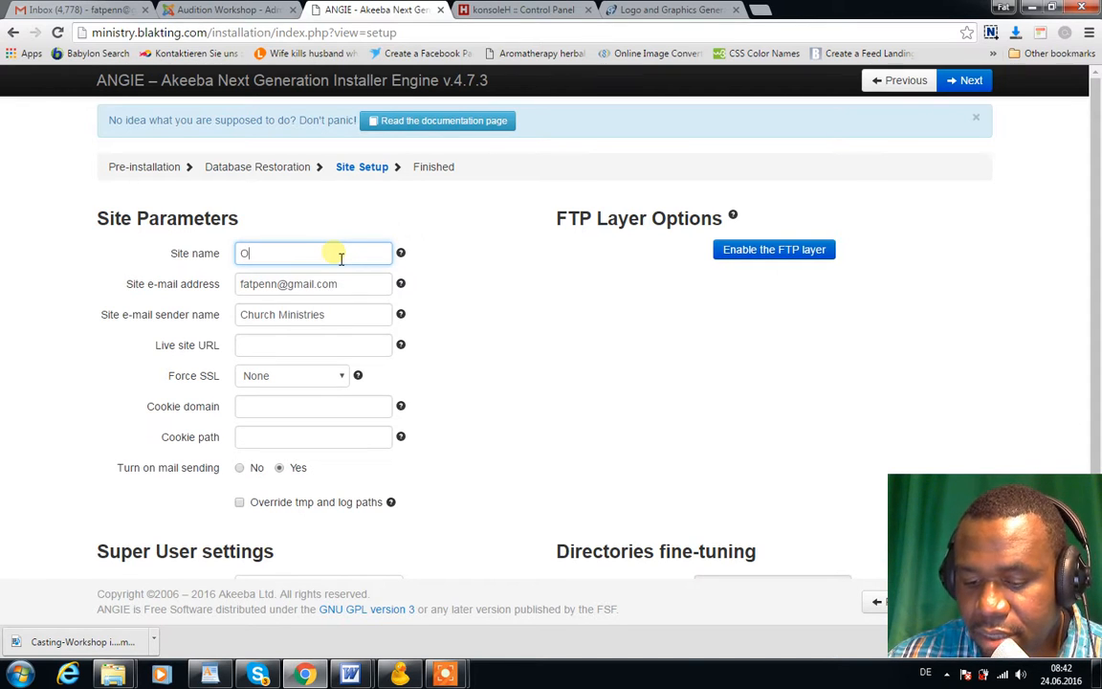
text(ur Ch)
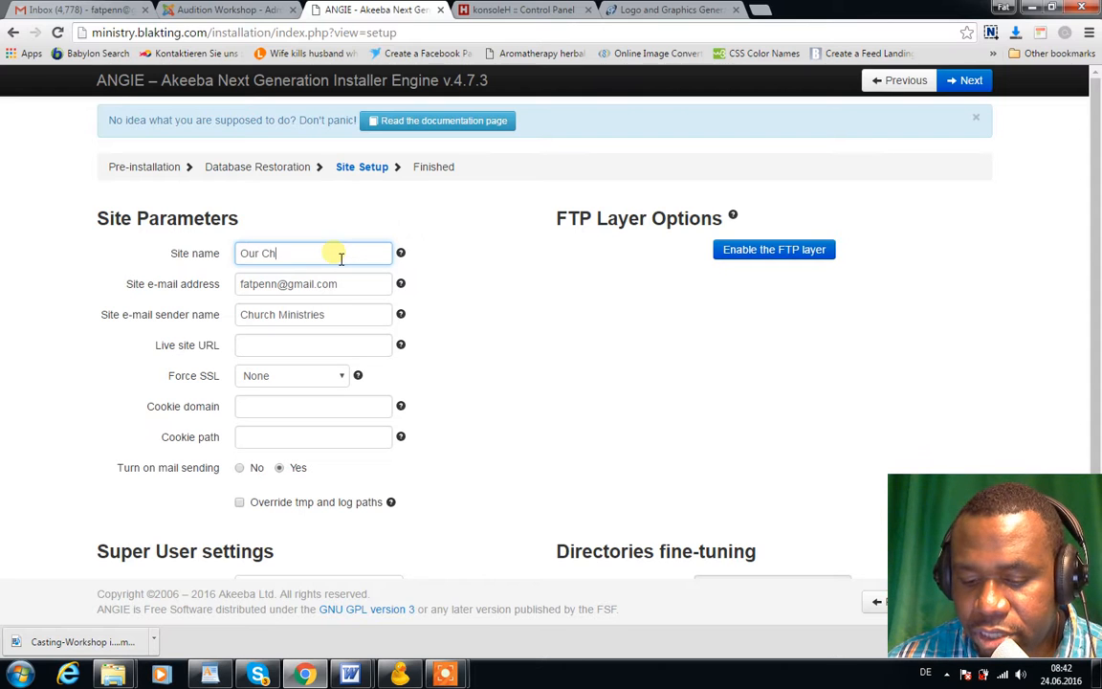
text(urch)
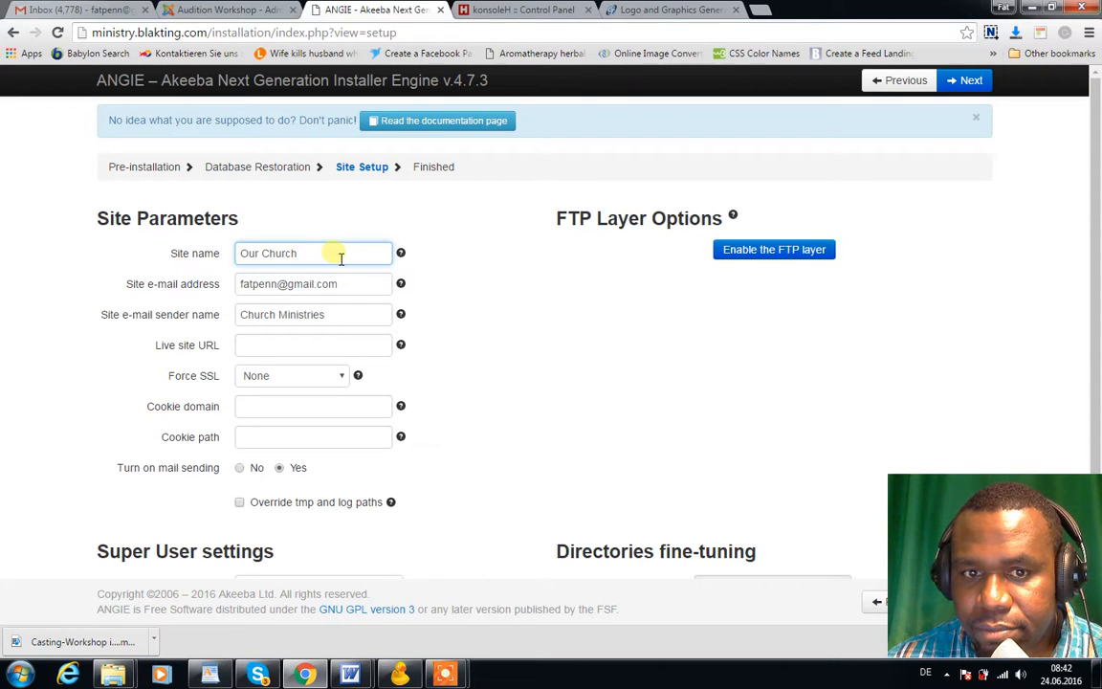
text( Ministry)
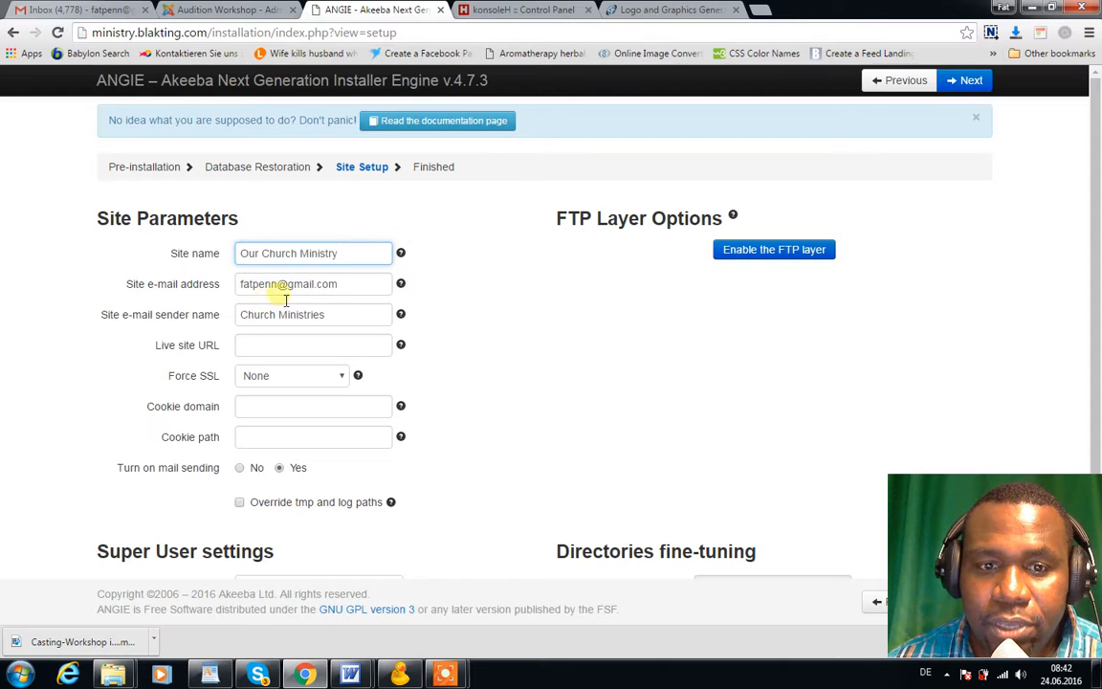
Prefix the e-mail sender name with 'Our' so it reads Our Church Ministries
click(308, 287)
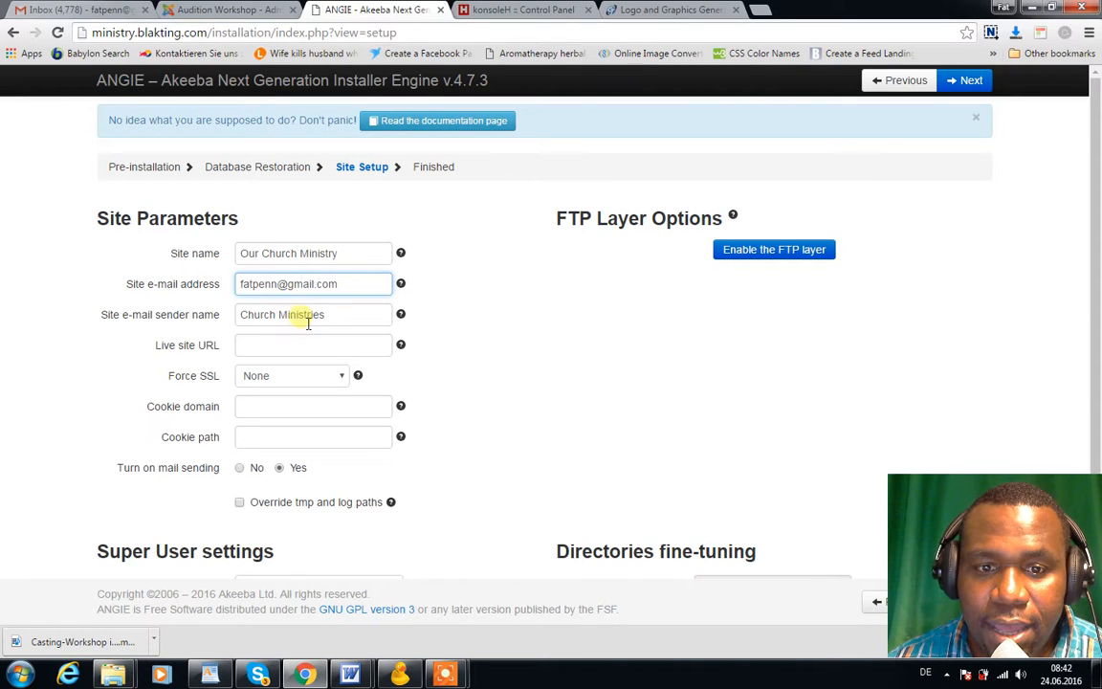
click(307, 326)
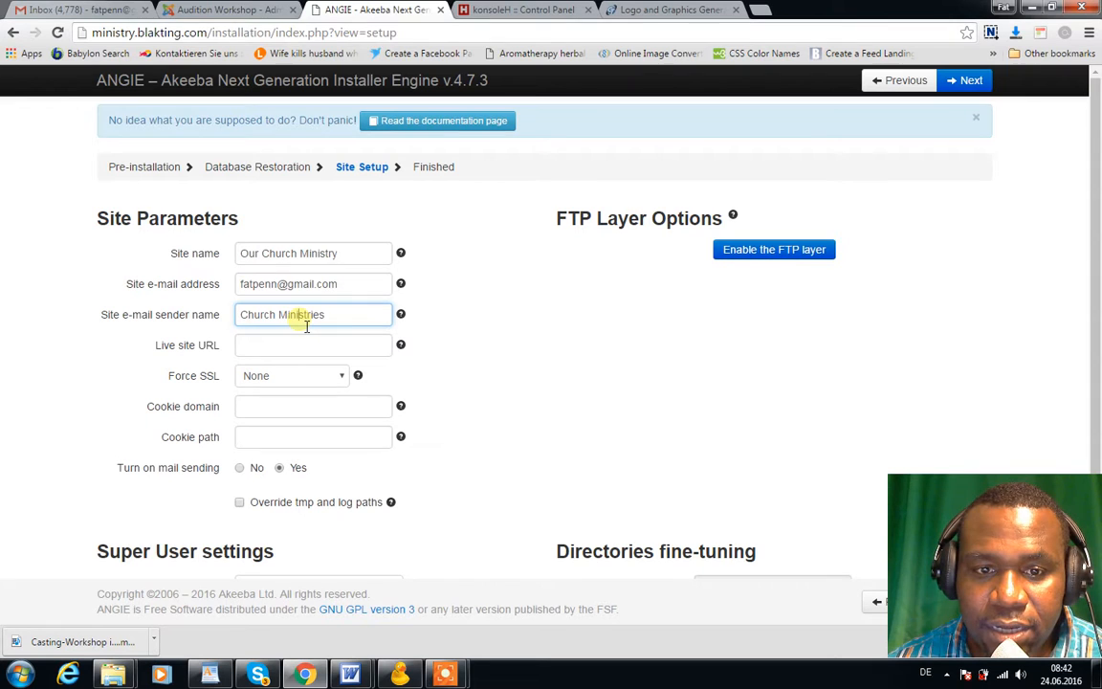
click(247, 323)
text(Our)
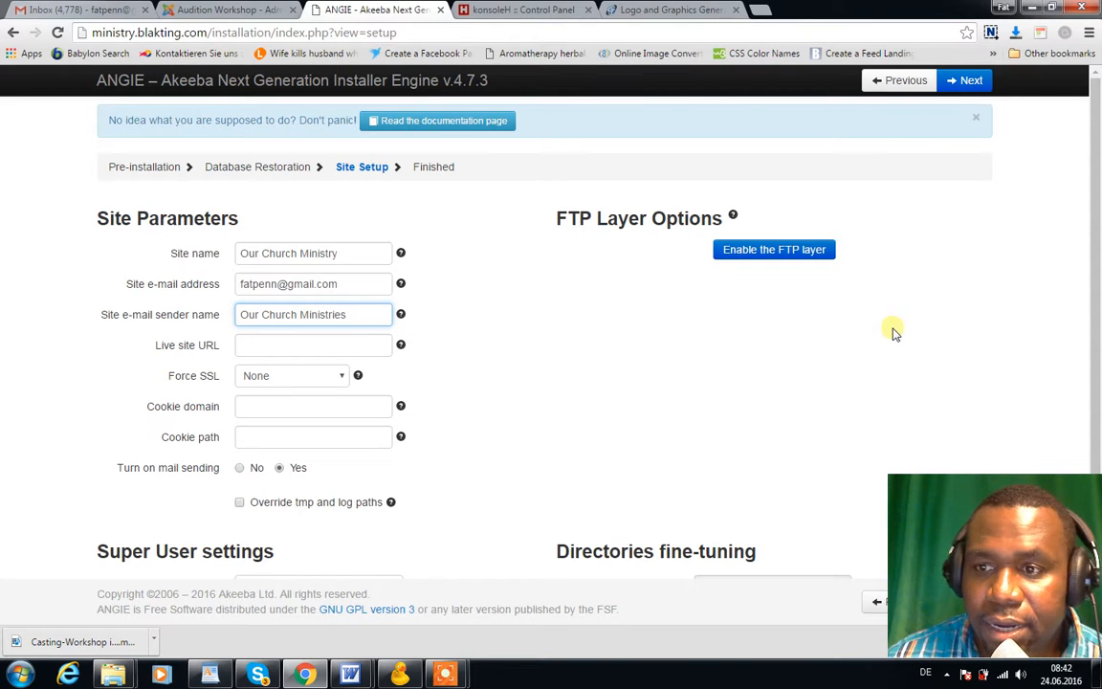
scroll(1097, 260, down, 1)
Replace the Super User e-mail with a different address from the autofill suggestions
drag(1100, 262, 1100, 415)
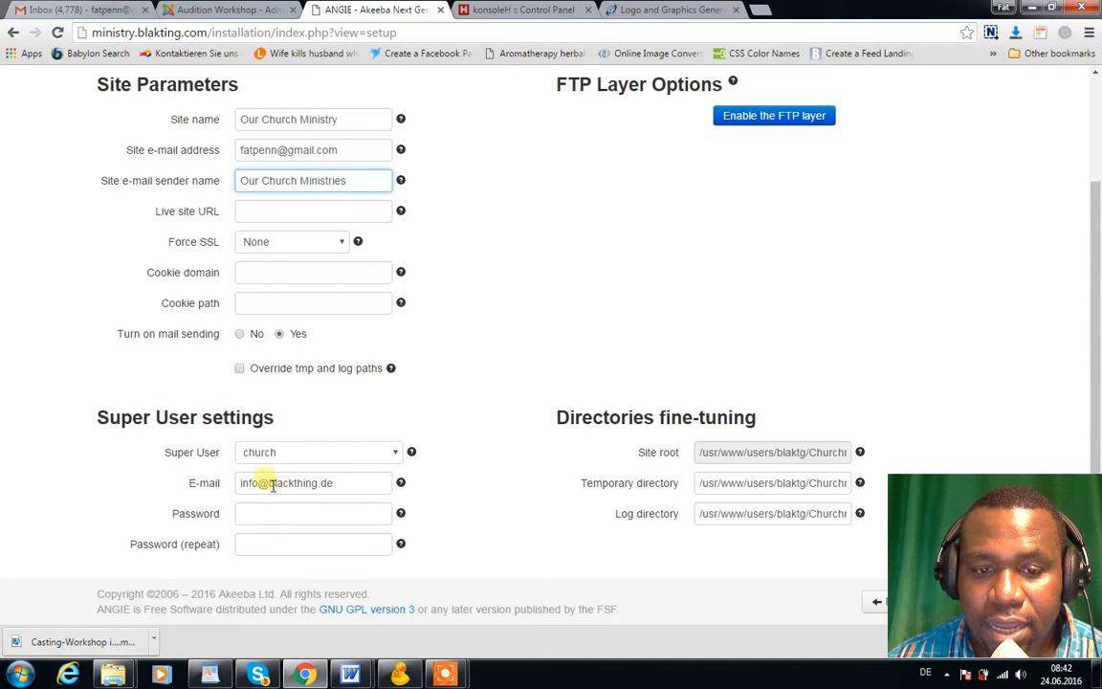
click(312, 485)
click(312, 485)
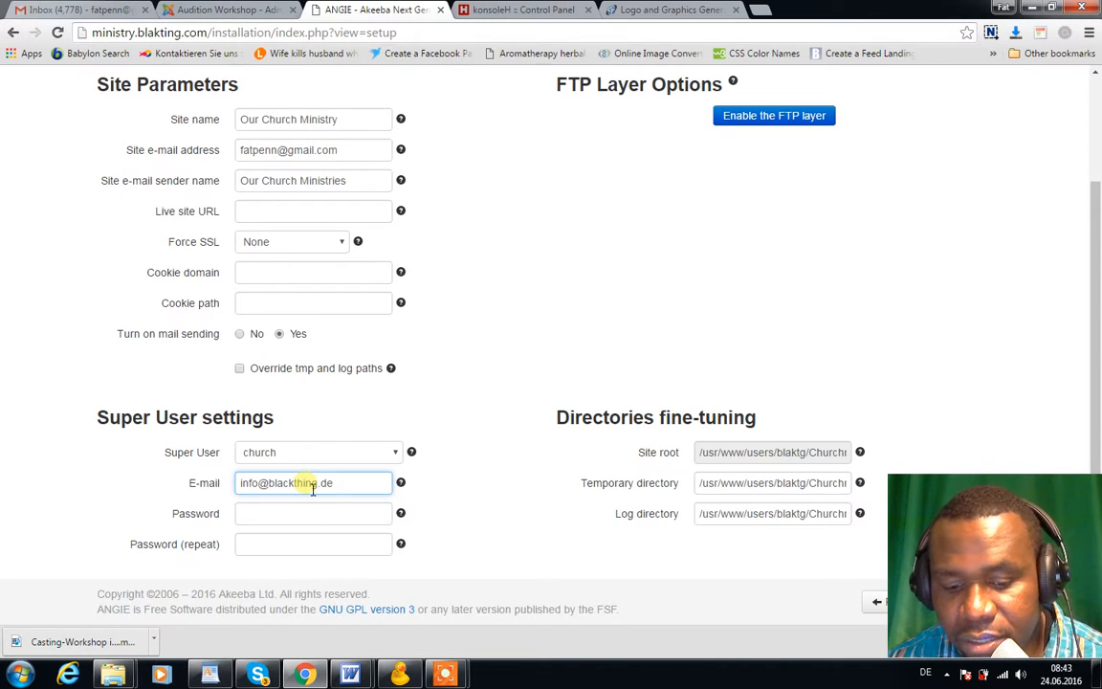
triple_click(312, 483)
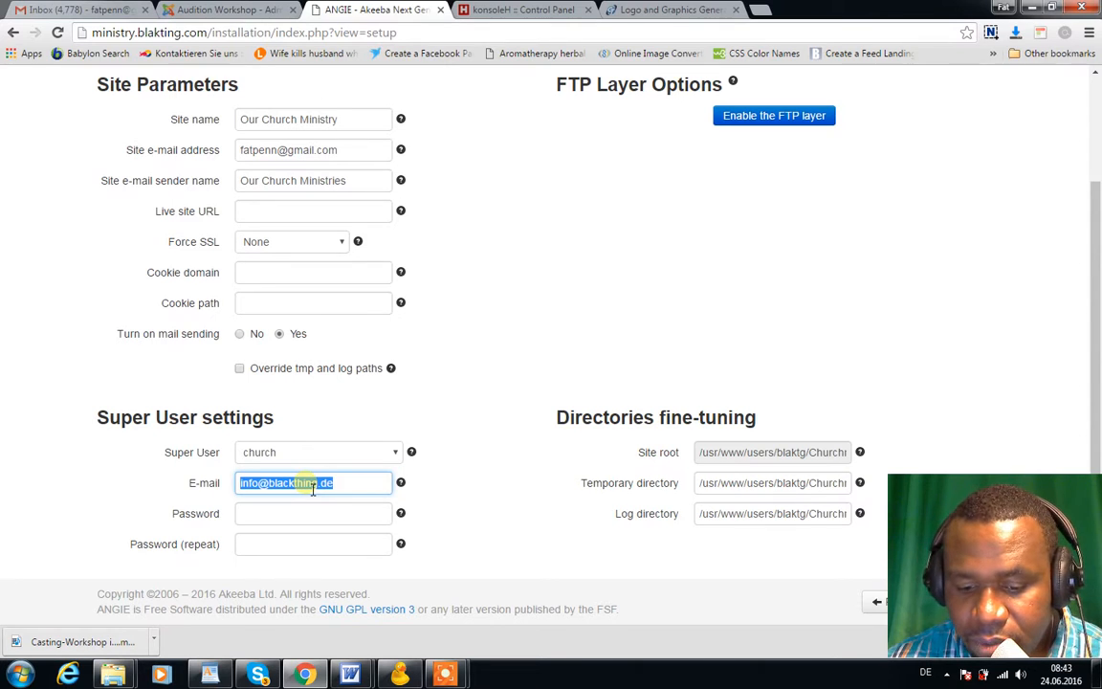
text(fa)
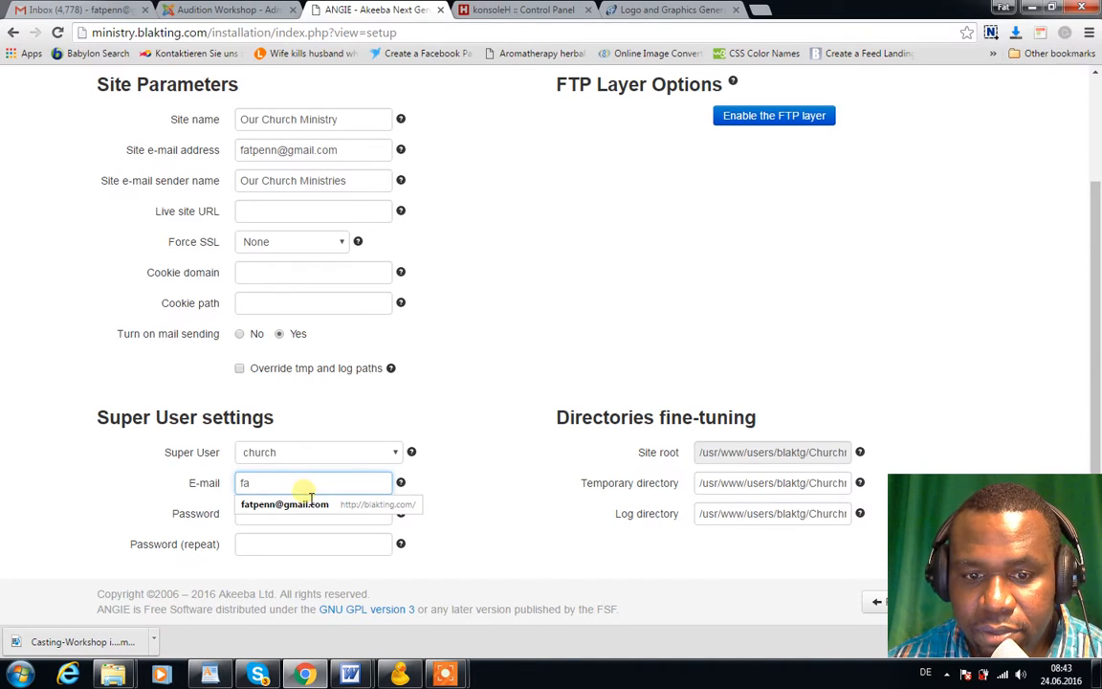
click(309, 504)
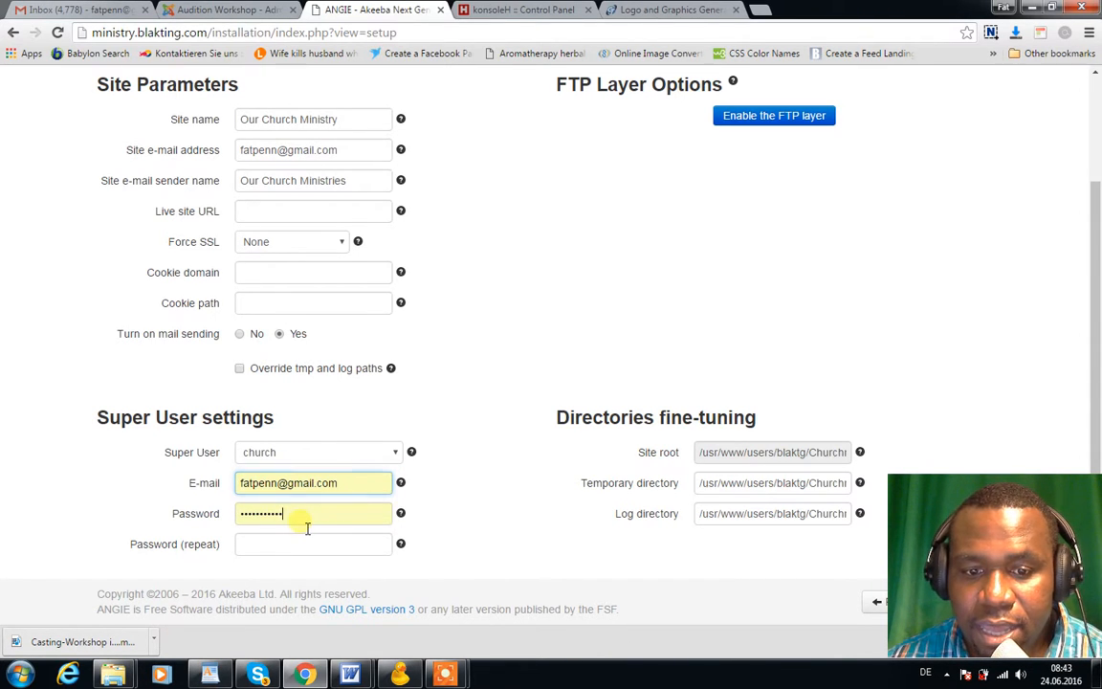
Enter a new Super User password in both Password and Password (repeat)
click(309, 519)
key(ctrl+a)
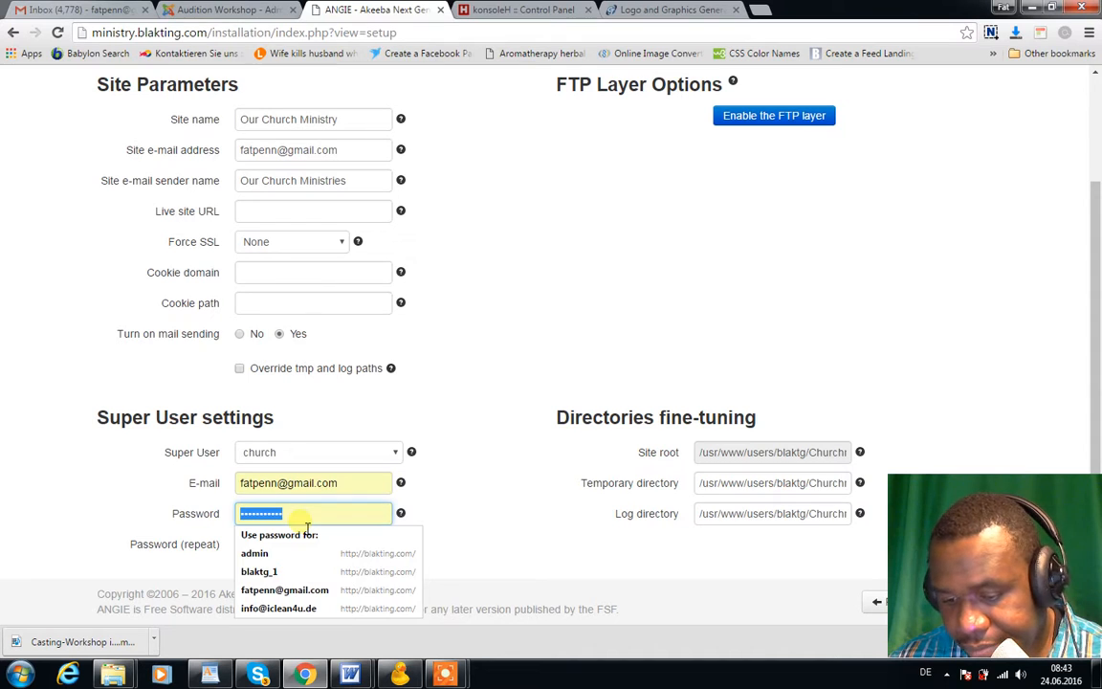
text(p)
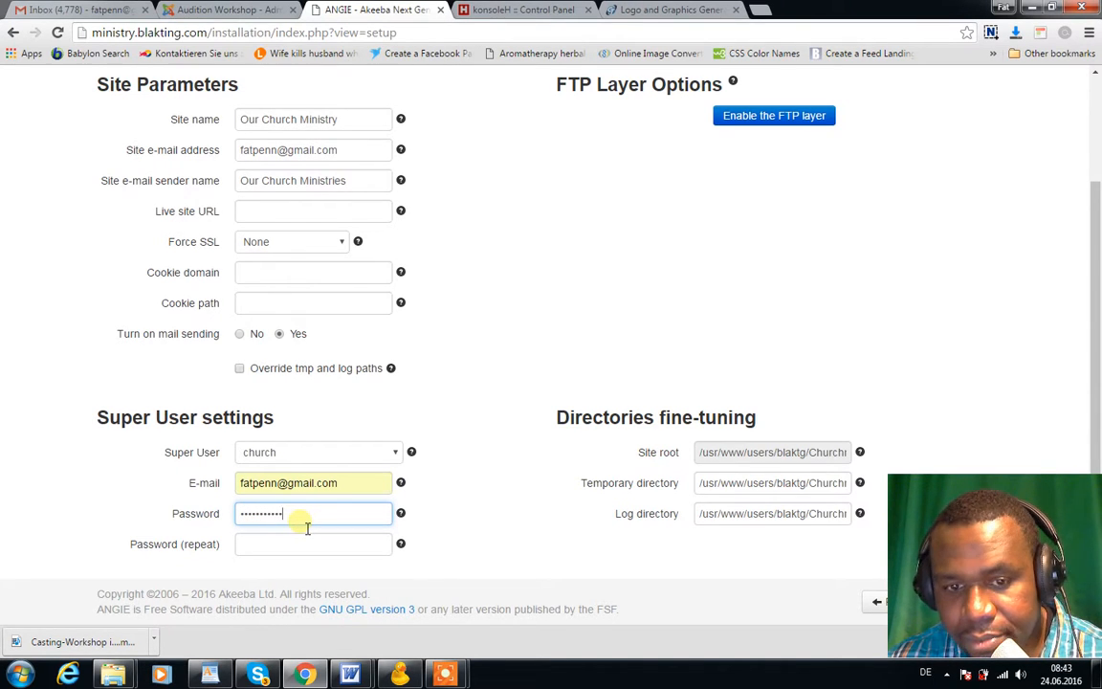
key(Tab)
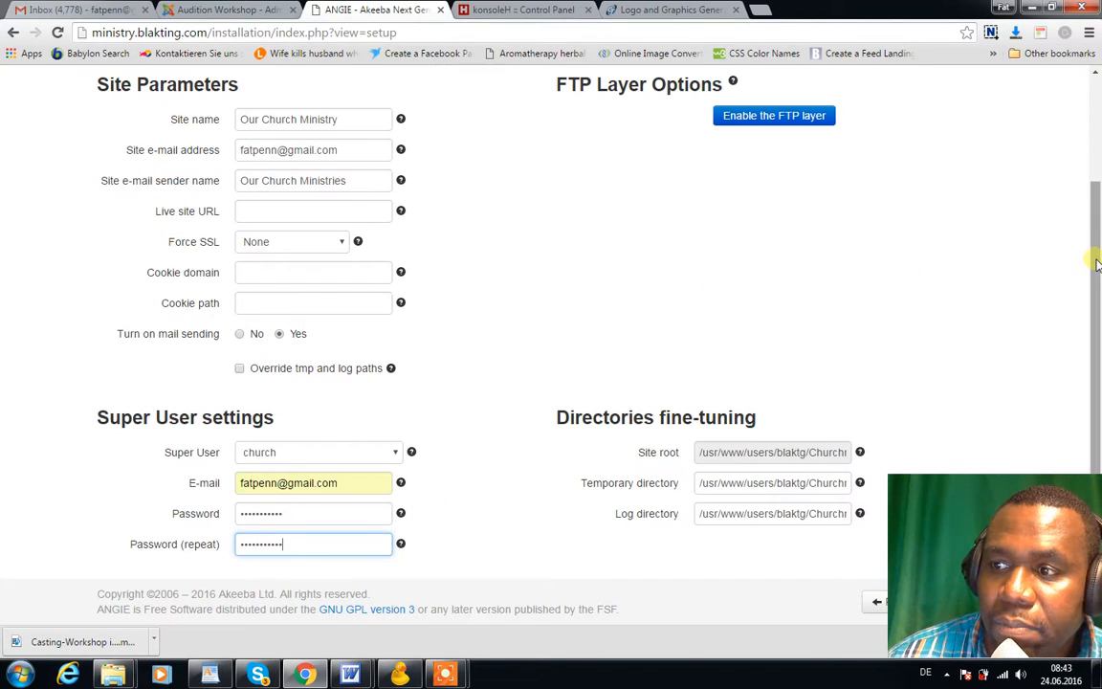
drag(1094, 261, 1094, 153)
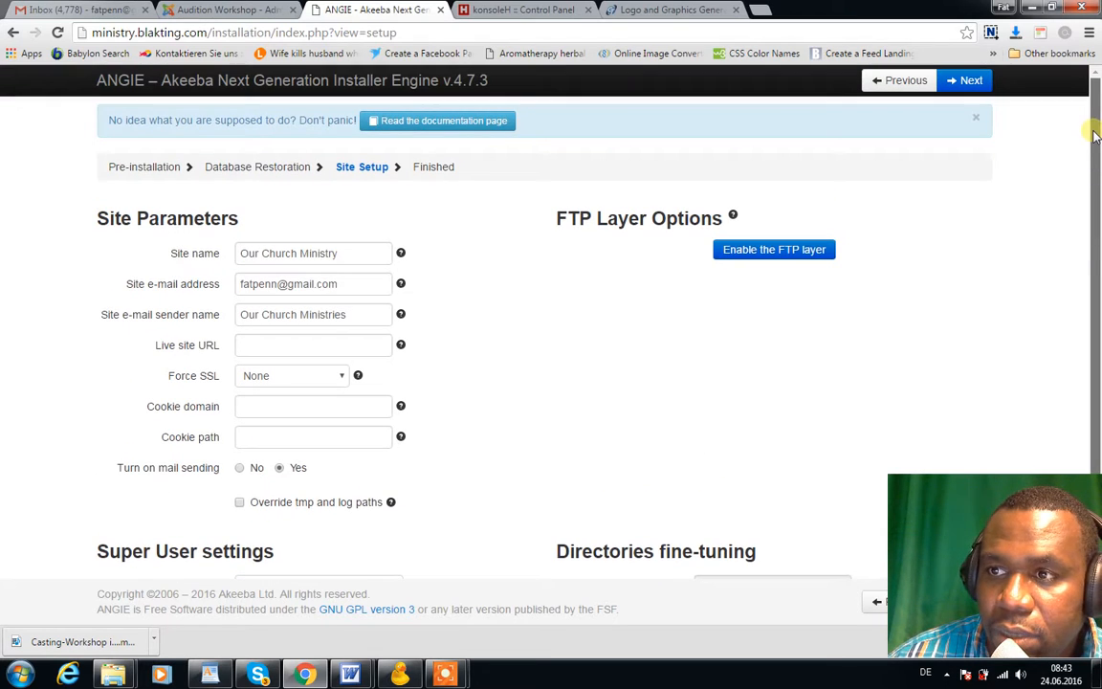
Finish the installer, remove the installation directory, and open the restored site's front-end
click(972, 81)
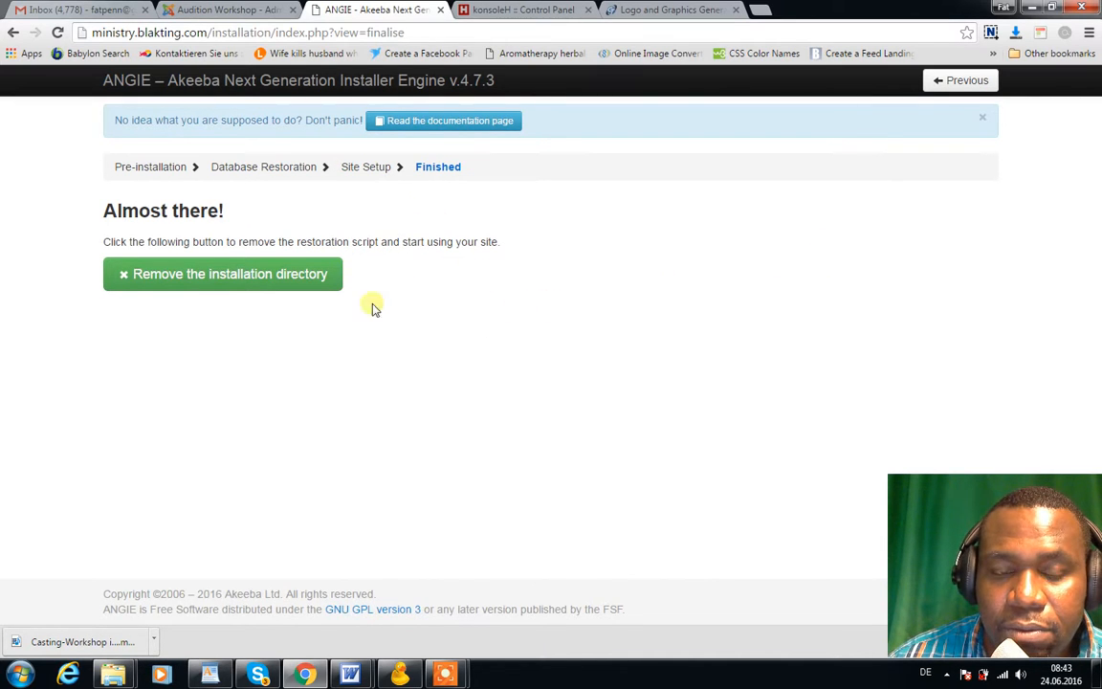
click(242, 281)
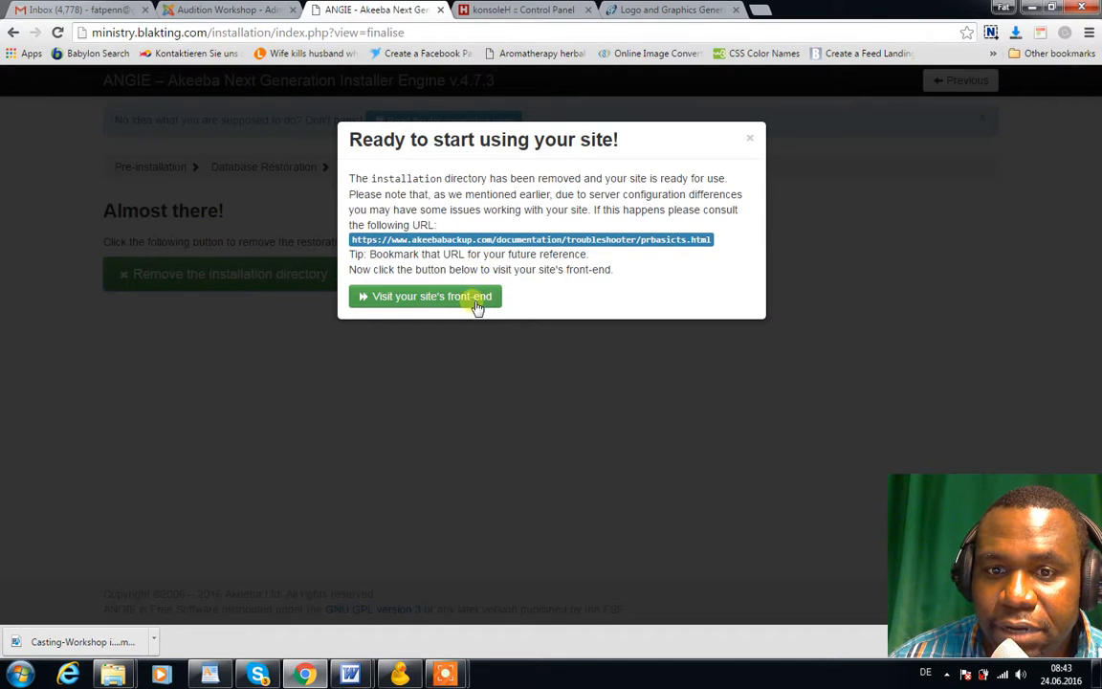
click(470, 299)
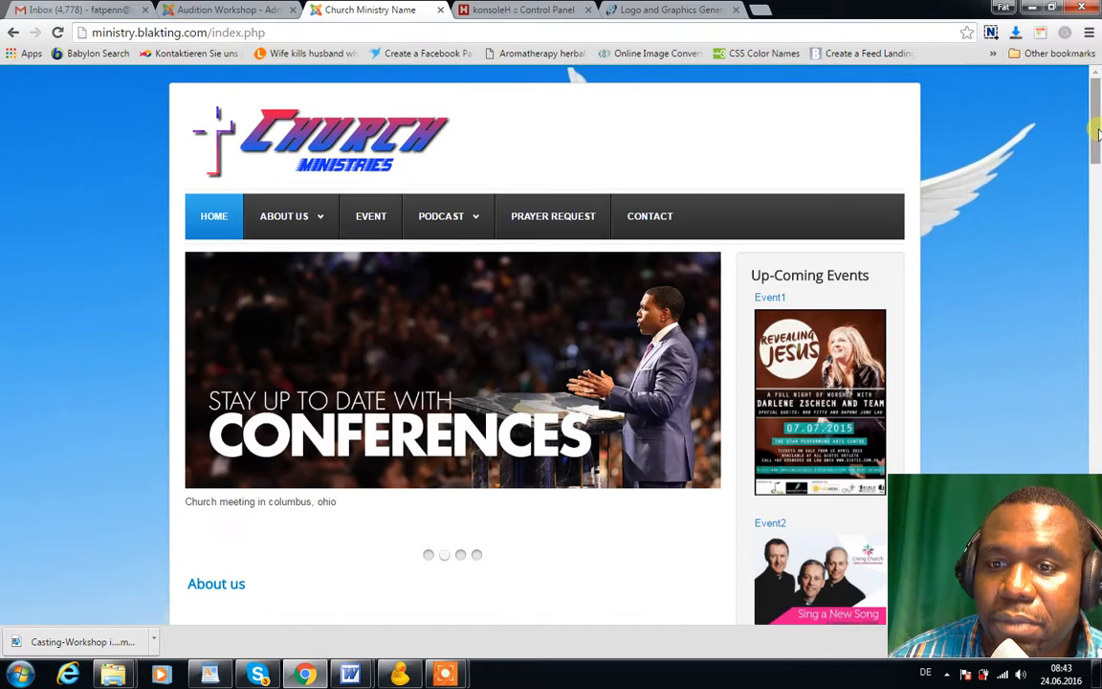
mouse_move(1099, 134)
mouse_down()
mouse_move(1098, 579)
mouse_move(1089, 115)
mouse_up()
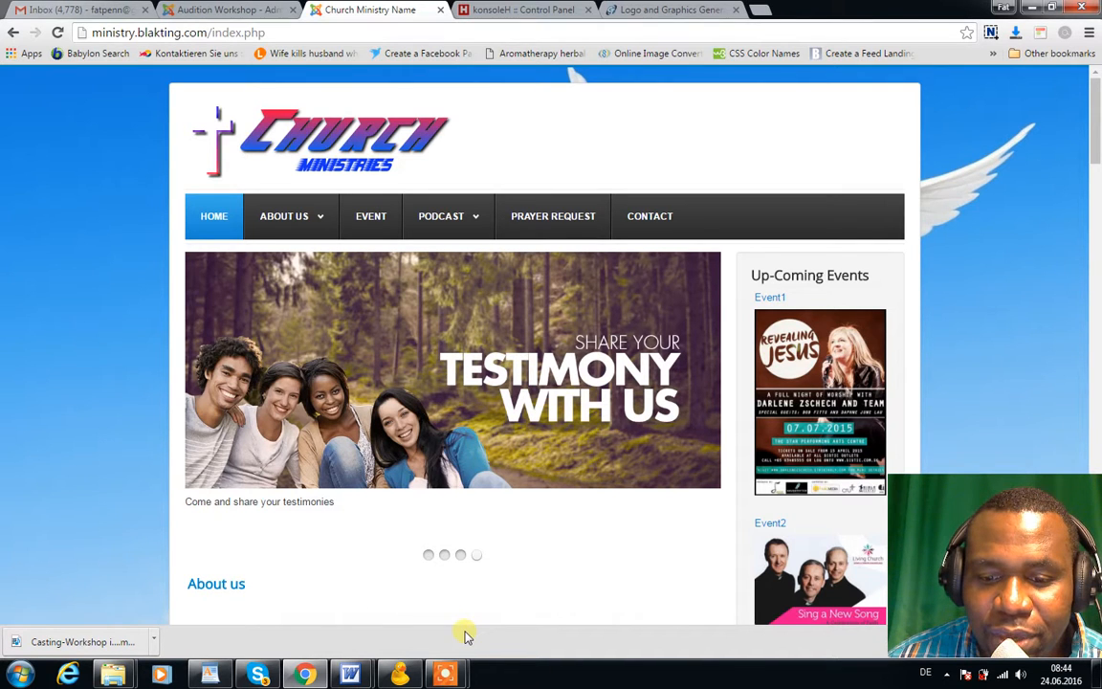
mouse_move(445, 674)
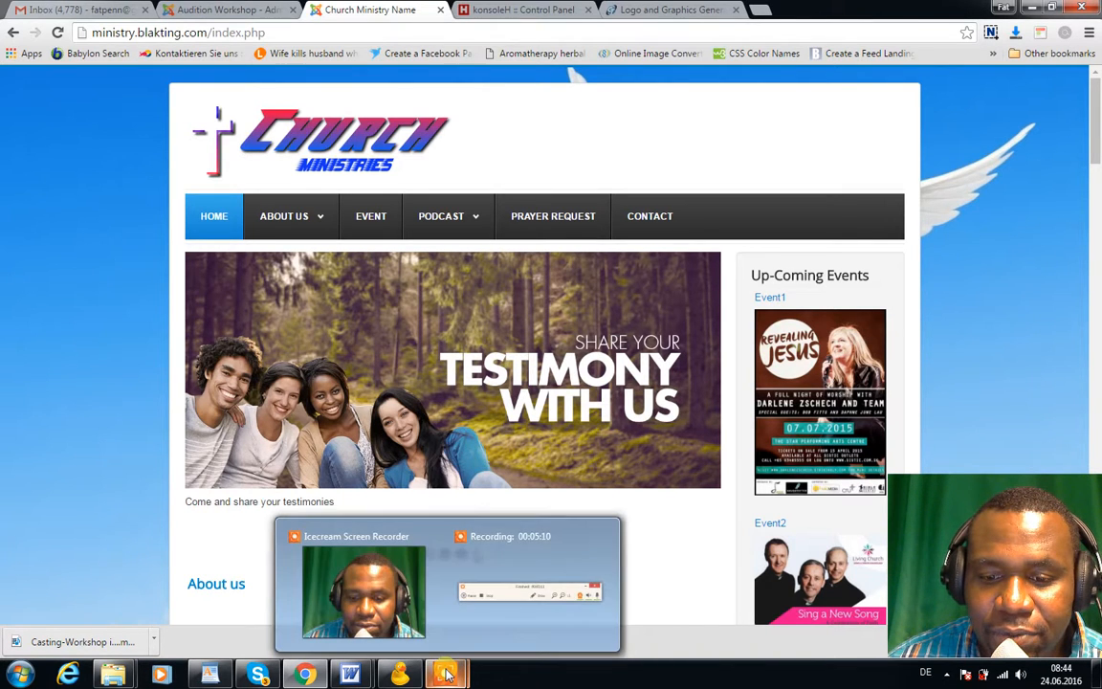